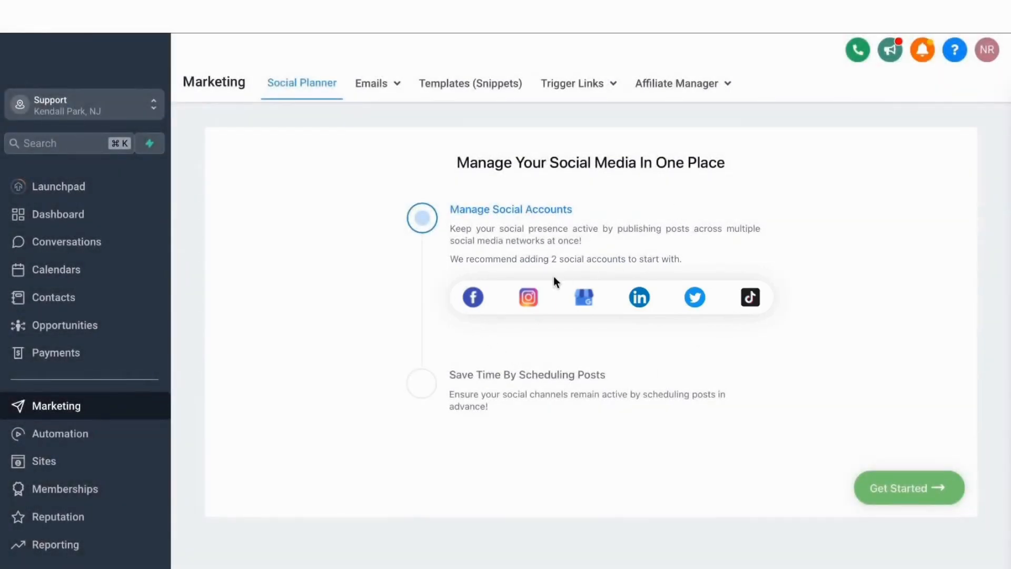
- Connect the second listed Facebook page to the Social Planner
click(475, 304)
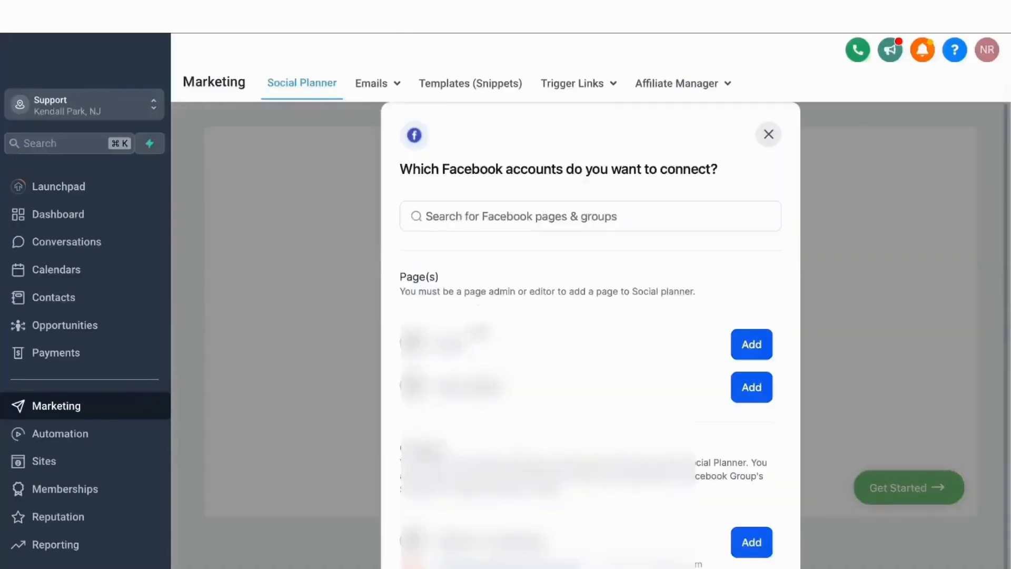
click(737, 388)
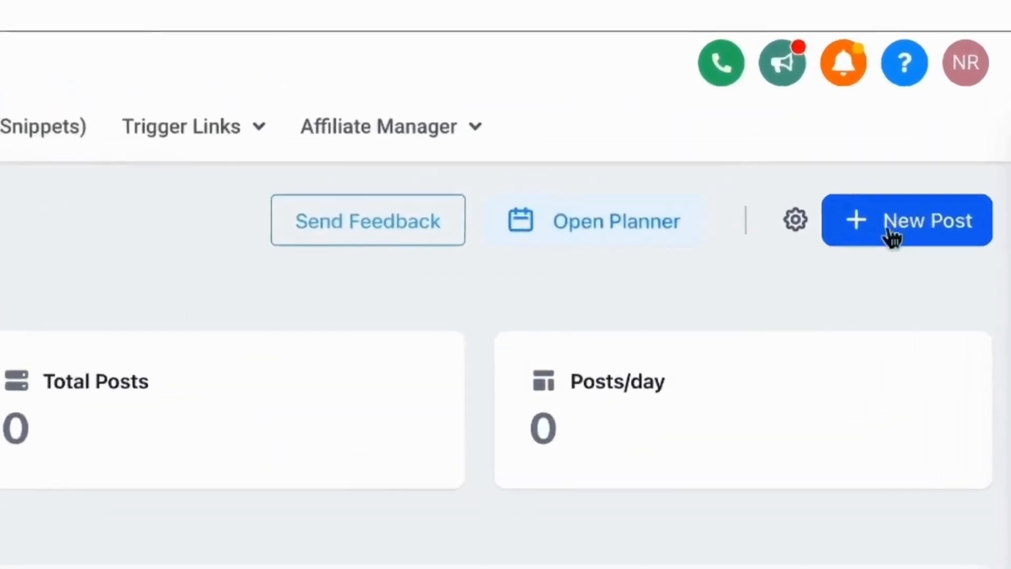
- Start a new social post and select American Hair Co. and both Mavix Digital accounts as its destinations
click(952, 138)
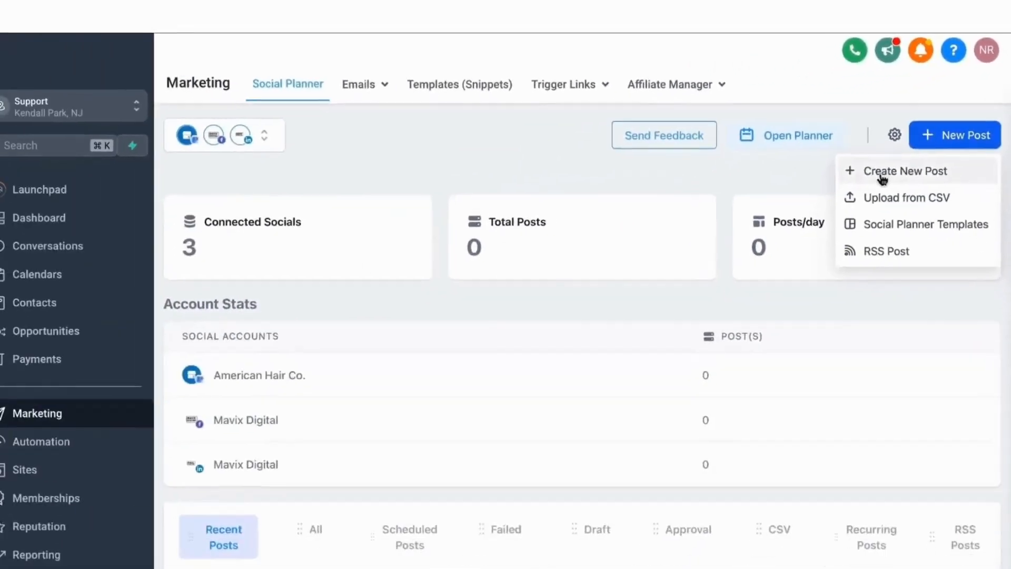
click(743, 303)
scroll(902, 175, down, 2)
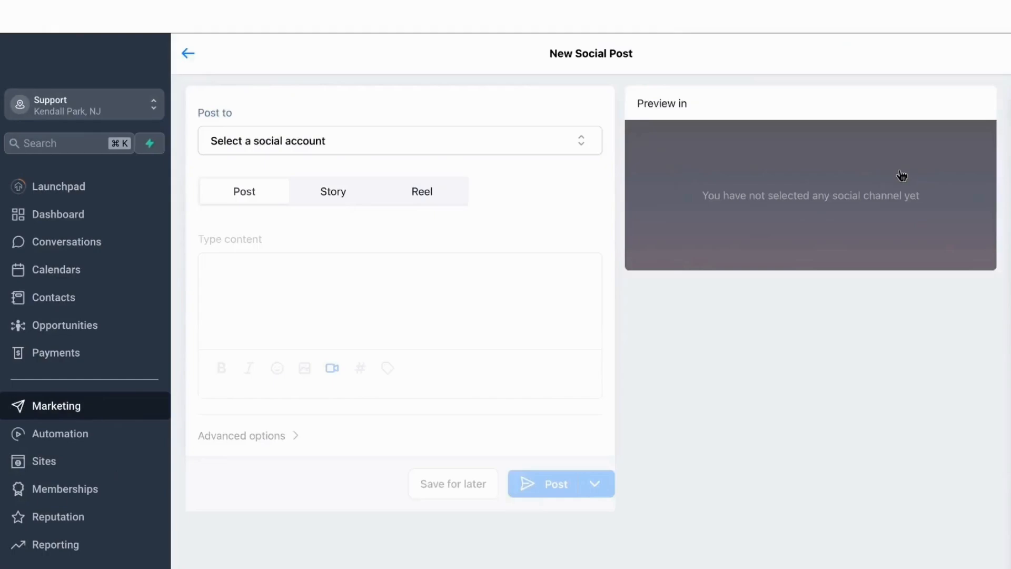
click(343, 153)
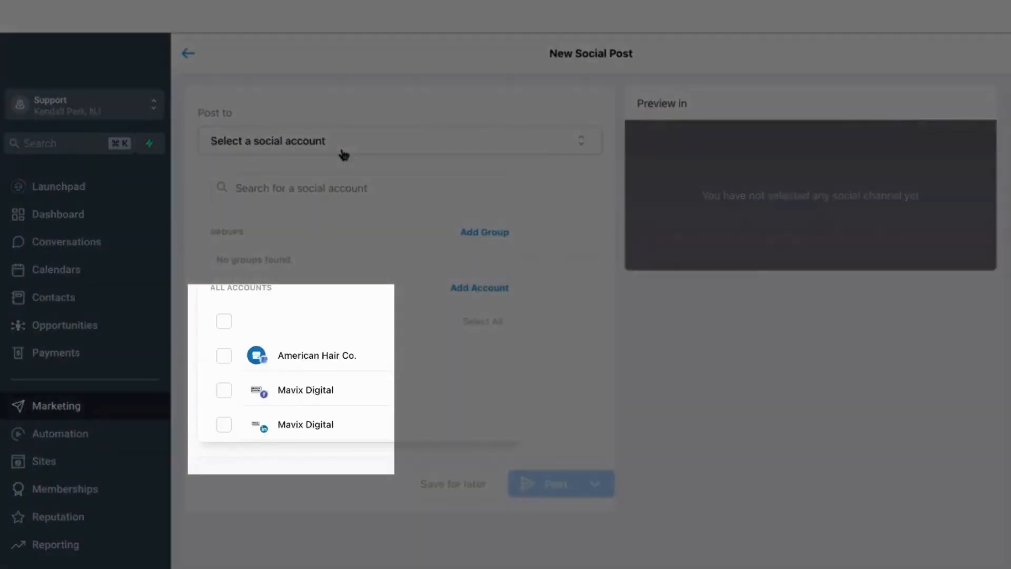
click(224, 361)
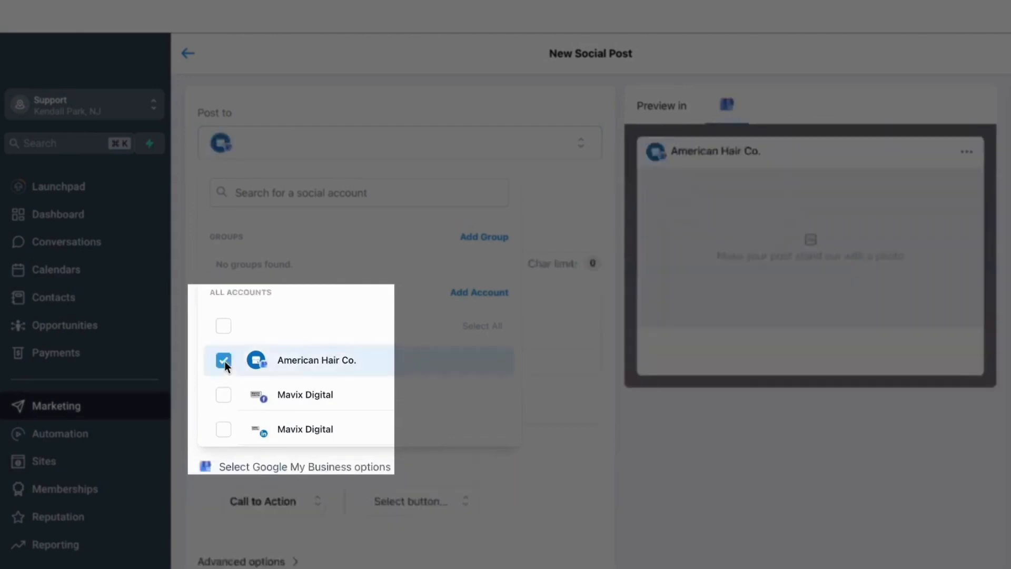
click(223, 392)
click(223, 433)
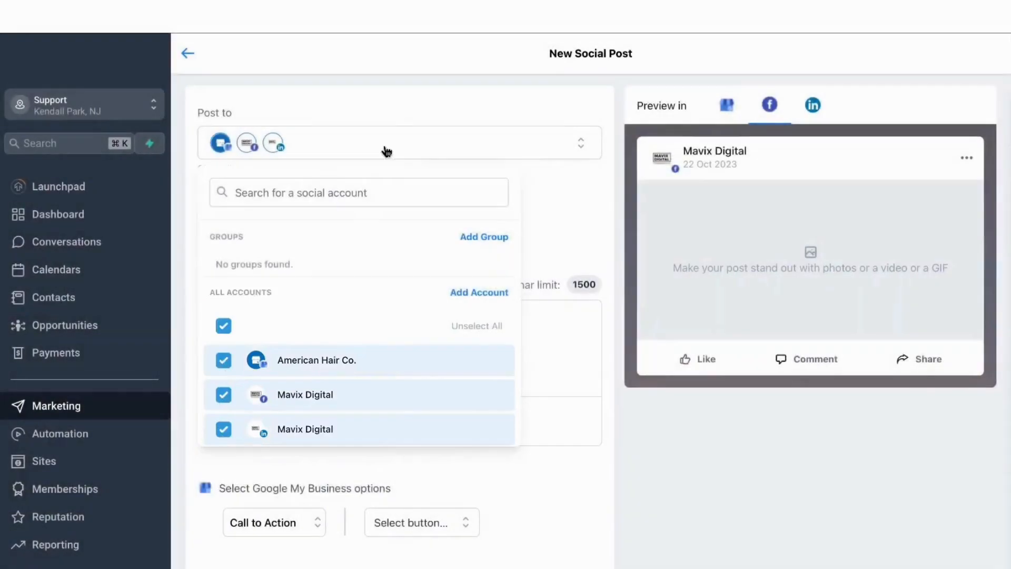
click(379, 108)
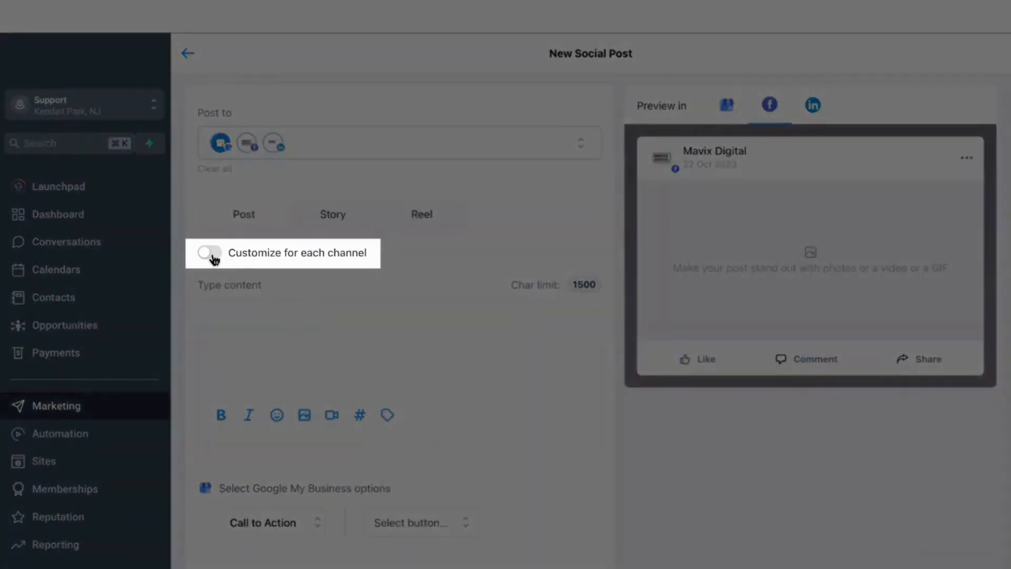
- Try per-channel customization of the post with the LinkedIn version, and turn it off again
click(212, 255)
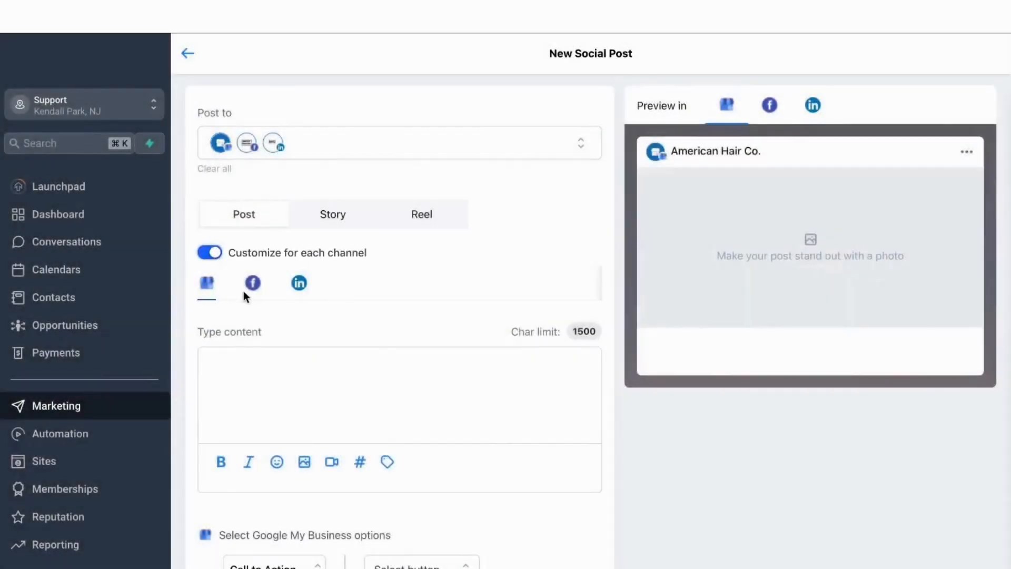
click(243, 287)
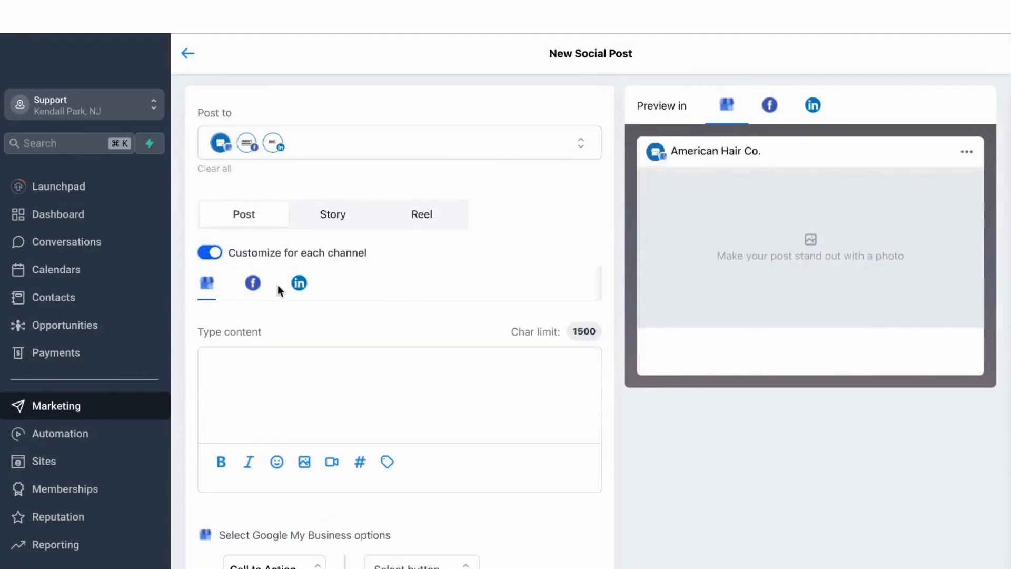
click(299, 283)
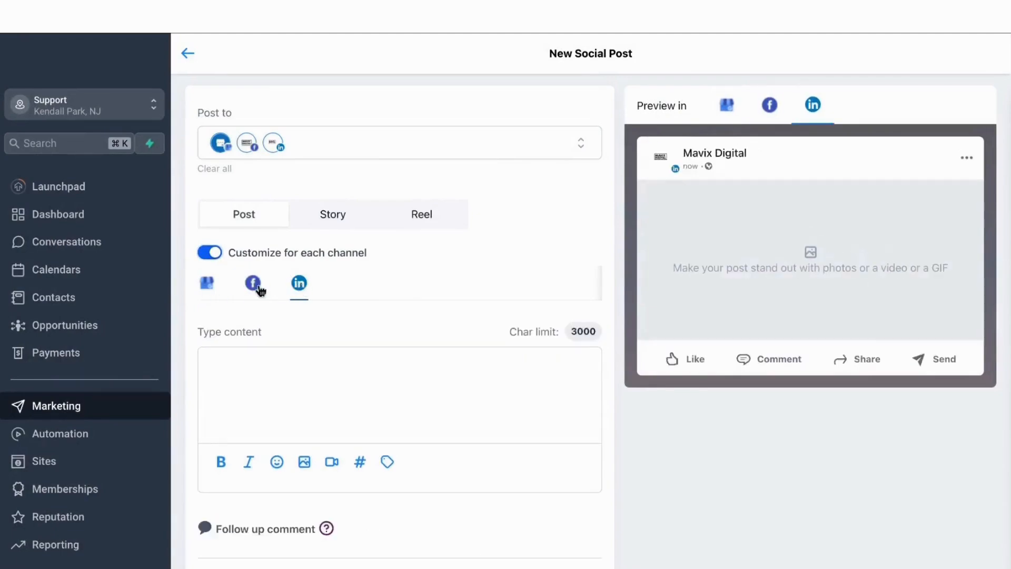
click(211, 253)
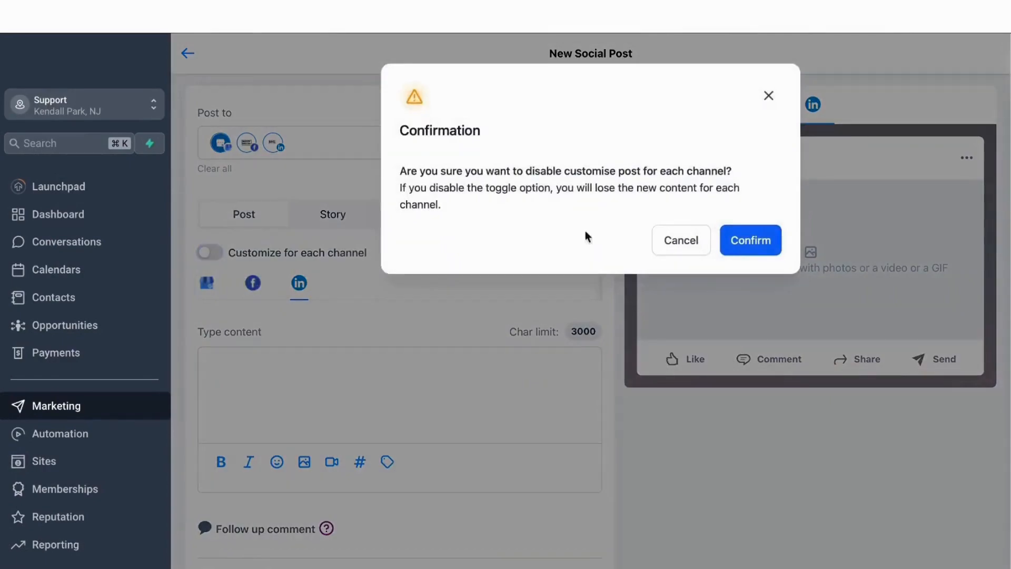
click(764, 241)
- Write the post text "A new marketing tool that's trending in 2023" followed by a grinning face emoji
click(520, 314)
text(A new marketing tool that's trending in 2023)
drag(520, 316, 137, 321)
scroll(377, 375, down, 1)
scroll(221, 377, up, 1)
click(221, 413)
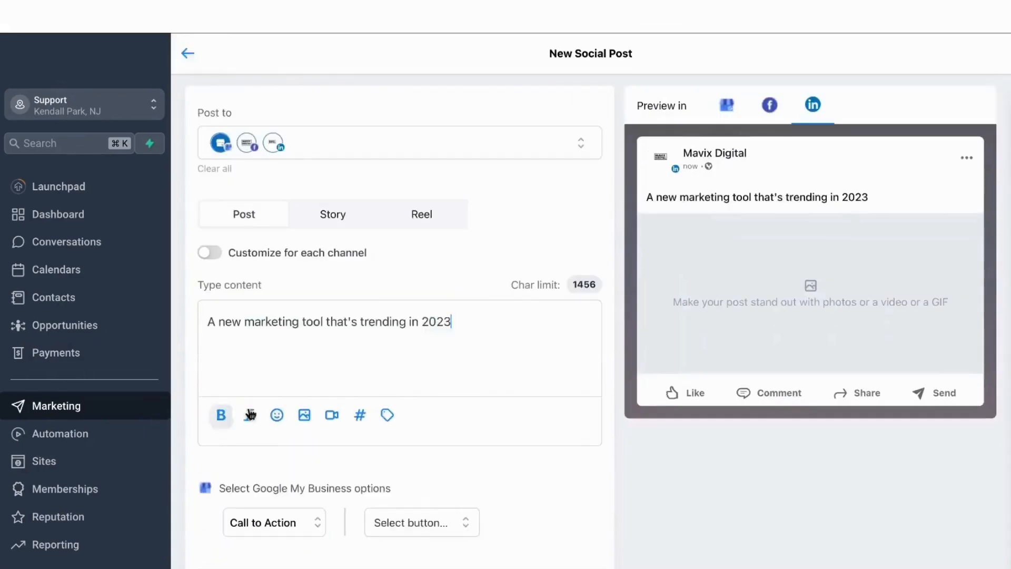
click(277, 415)
click(335, 431)
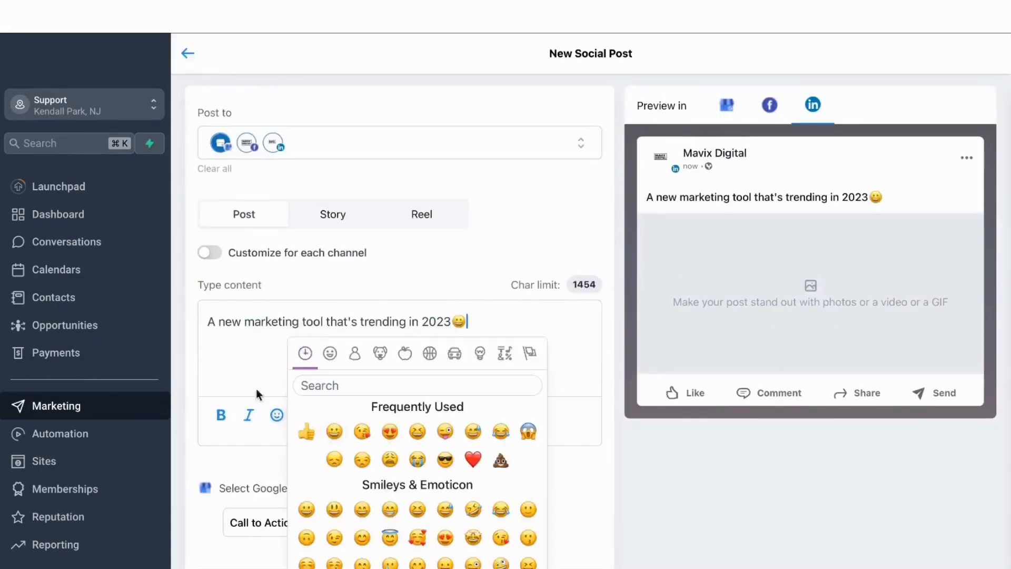
- Attach Capture.PNG from the media library to the post and preview it for Facebook, LinkedIn and Google My Business
click(294, 414)
click(307, 416)
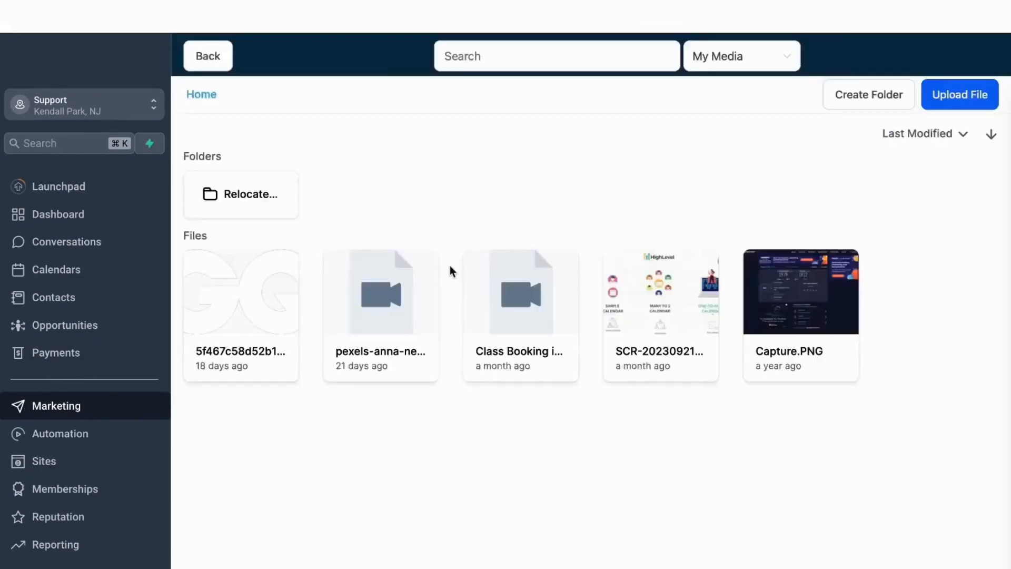
click(748, 316)
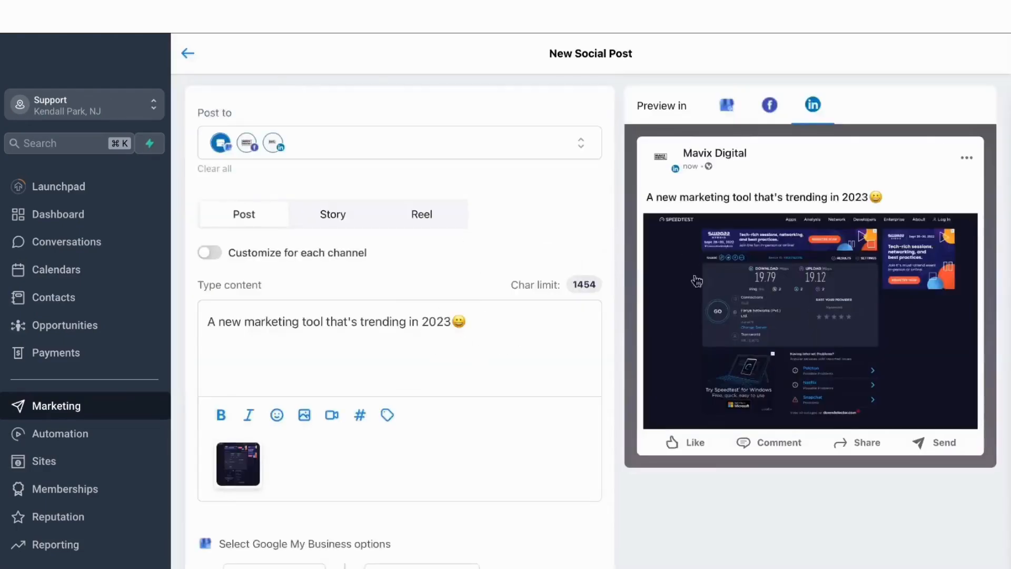
click(771, 109)
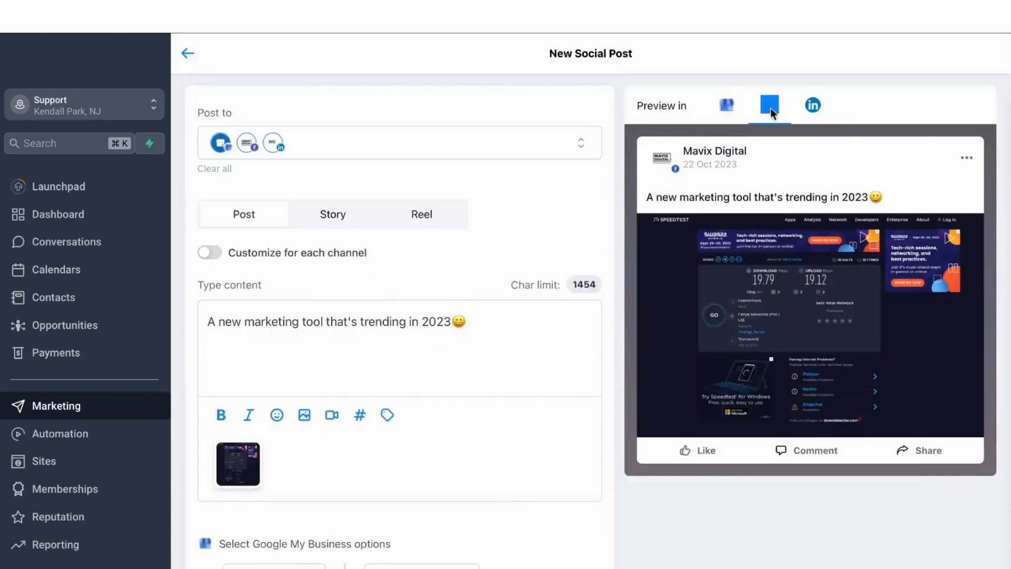
click(813, 106)
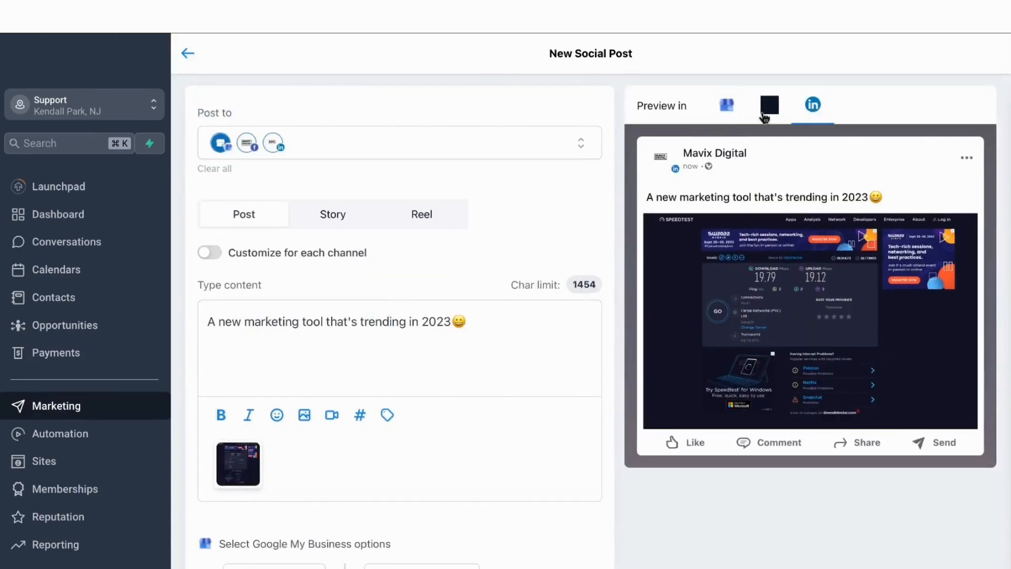
click(727, 108)
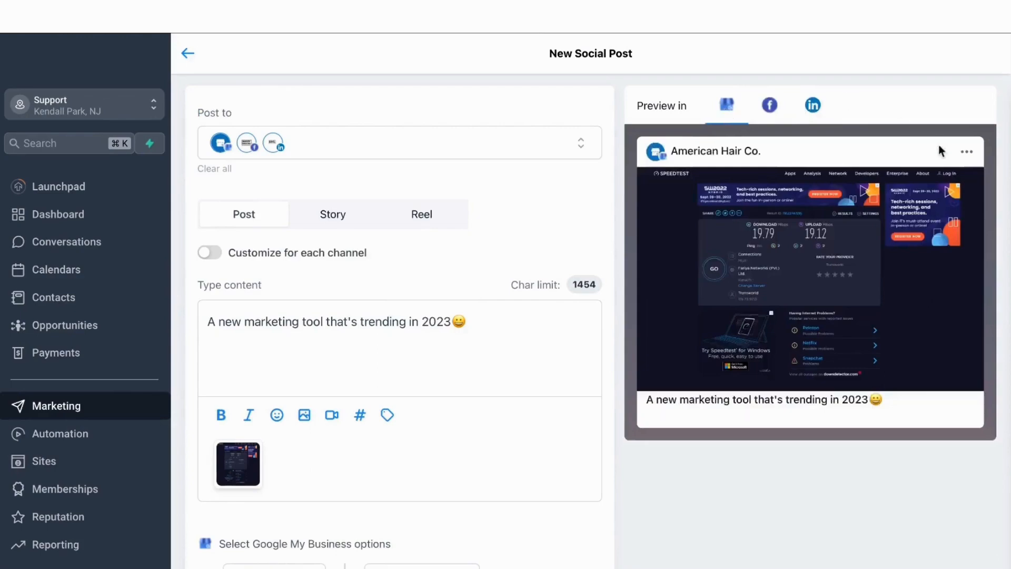
- Set the post's Google My Business option to Call to Action with a Book button
scroll(362, 422, down, 3)
click(311, 421)
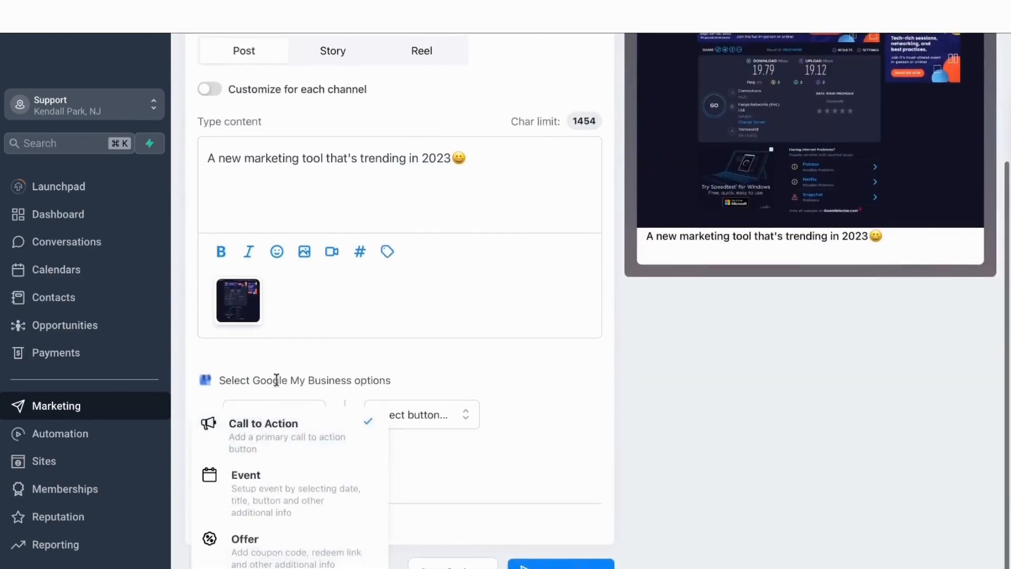
click(289, 439)
click(407, 409)
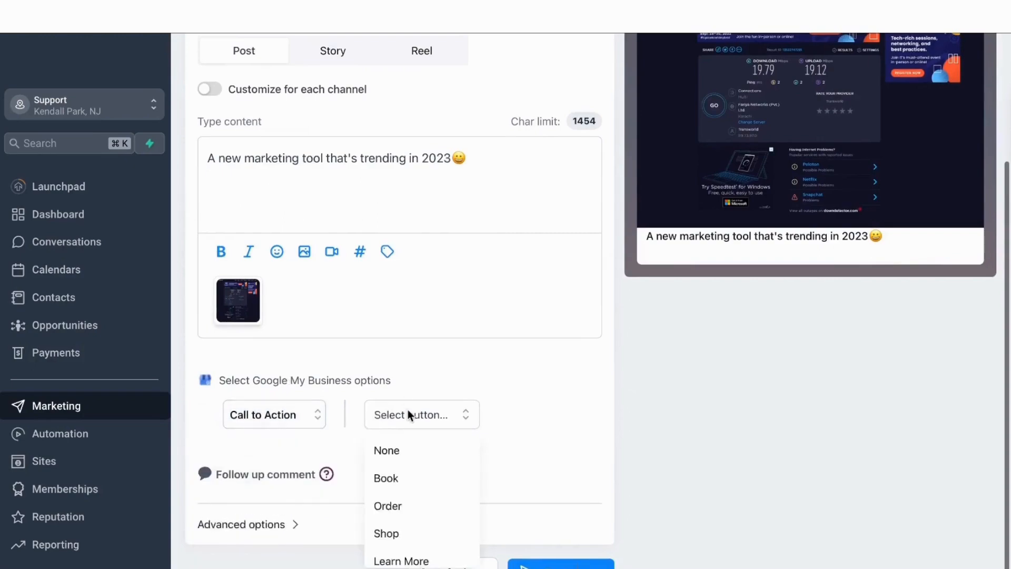
click(407, 478)
scroll(355, 238, up, 3)
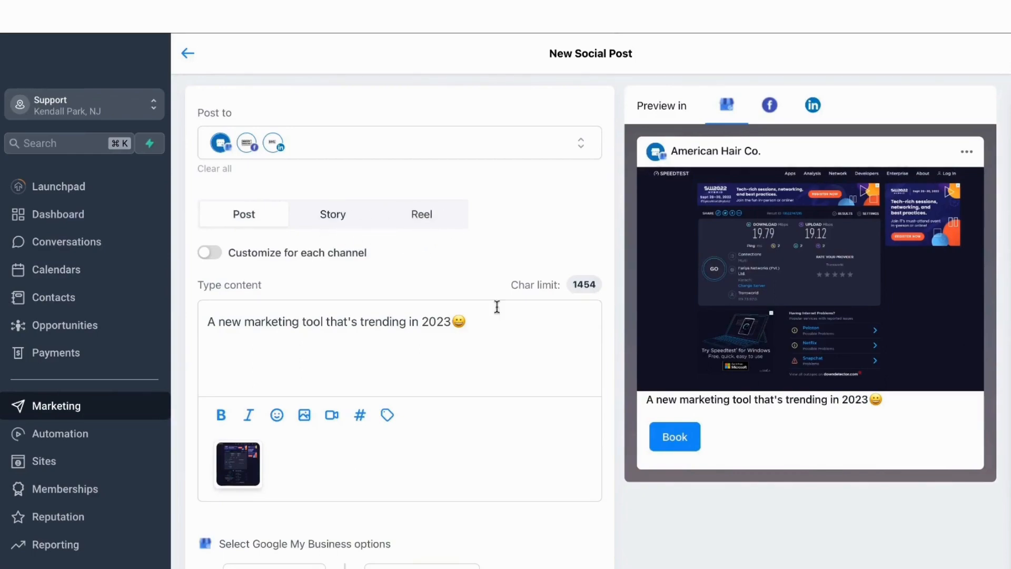
- Review the post's publishing options, such as posting now, scheduling or sending for approval, and return to the Social Planner overview
scroll(490, 562, down, 4)
scroll(490, 562, up, 2)
scroll(490, 562, down, 2)
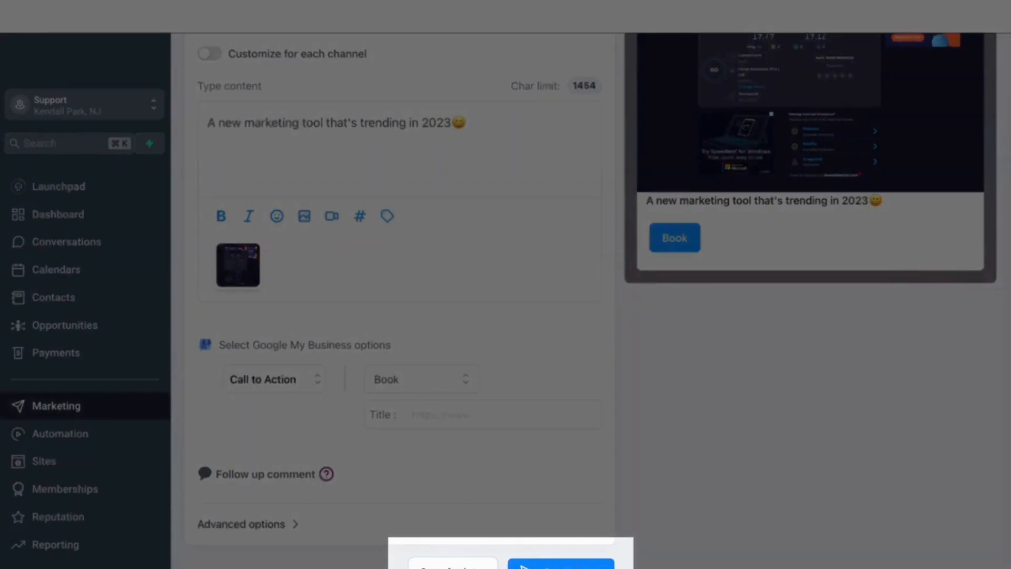
click(563, 566)
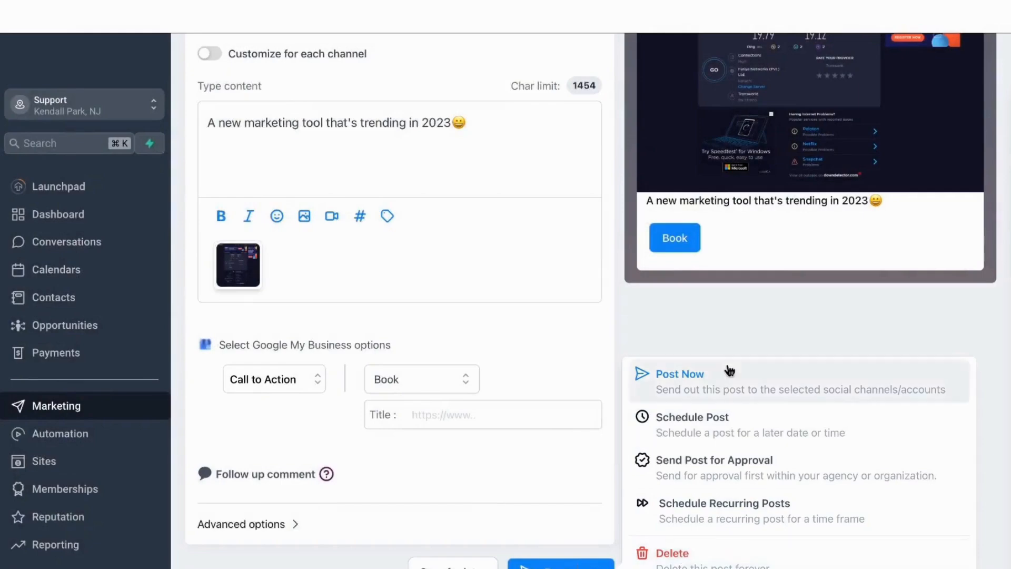
click(703, 331)
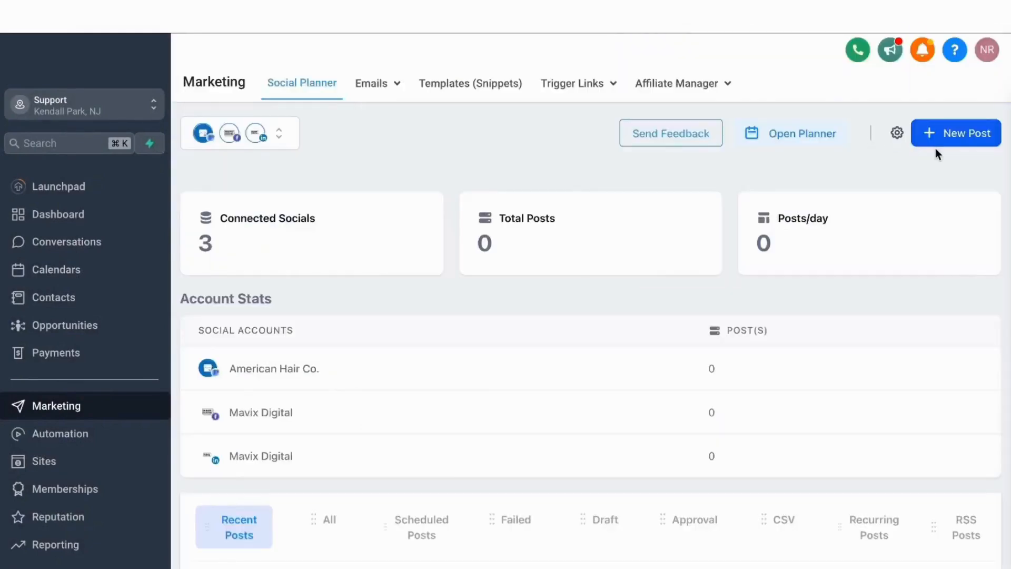
- Browse the designs in the Social Planner template library and close it
click(957, 134)
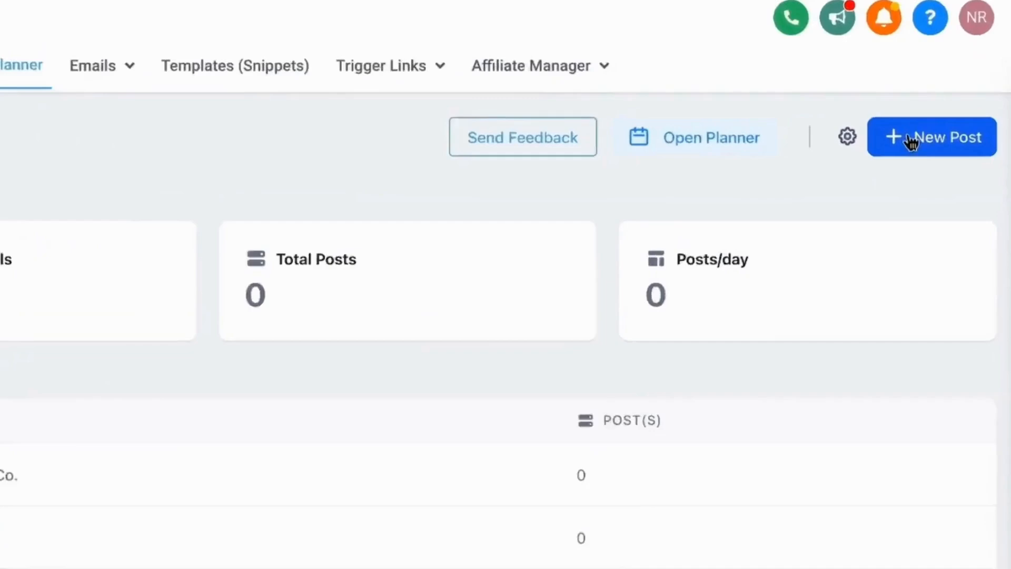
click(911, 140)
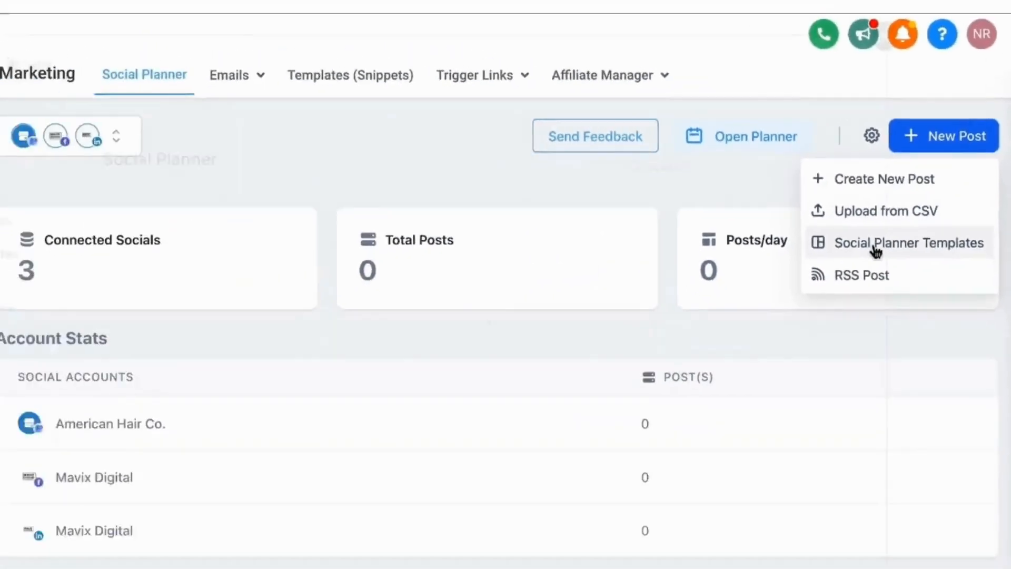
click(846, 321)
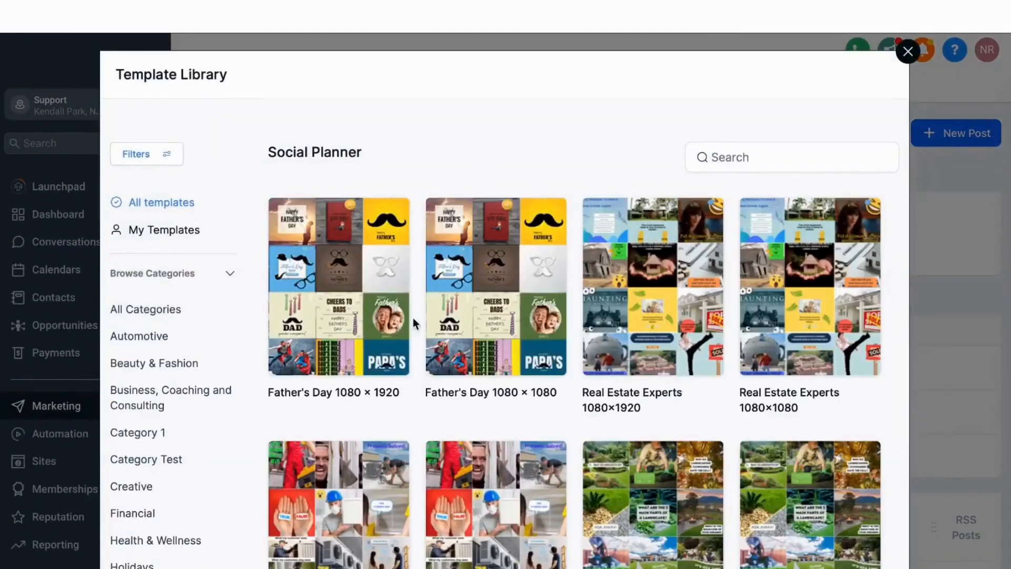
scroll(228, 368, down, 5)
mouse_move(339, 311)
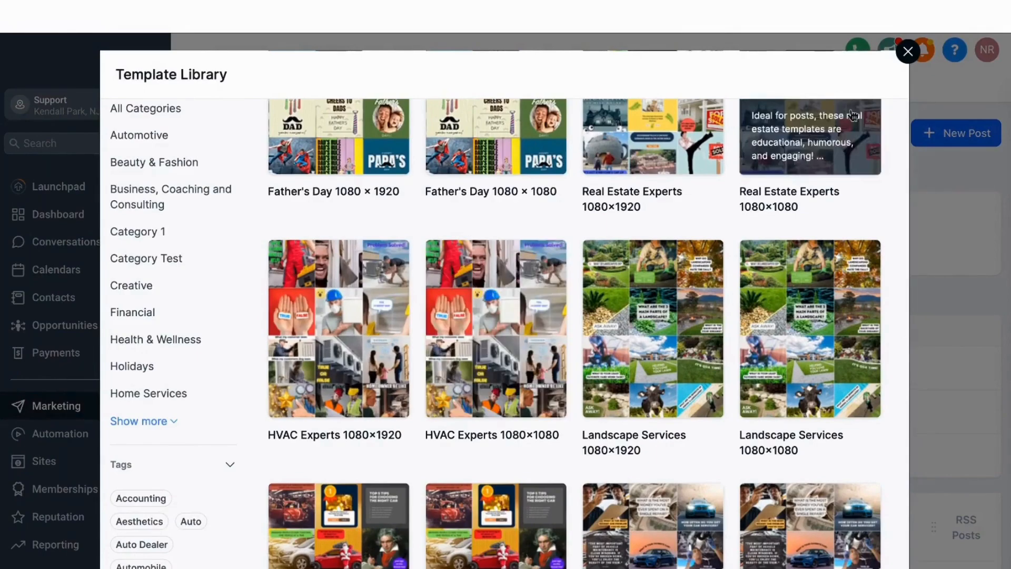
click(908, 52)
- Open a new RSS post and examine its feed URL field and the social accounts available for it
click(956, 134)
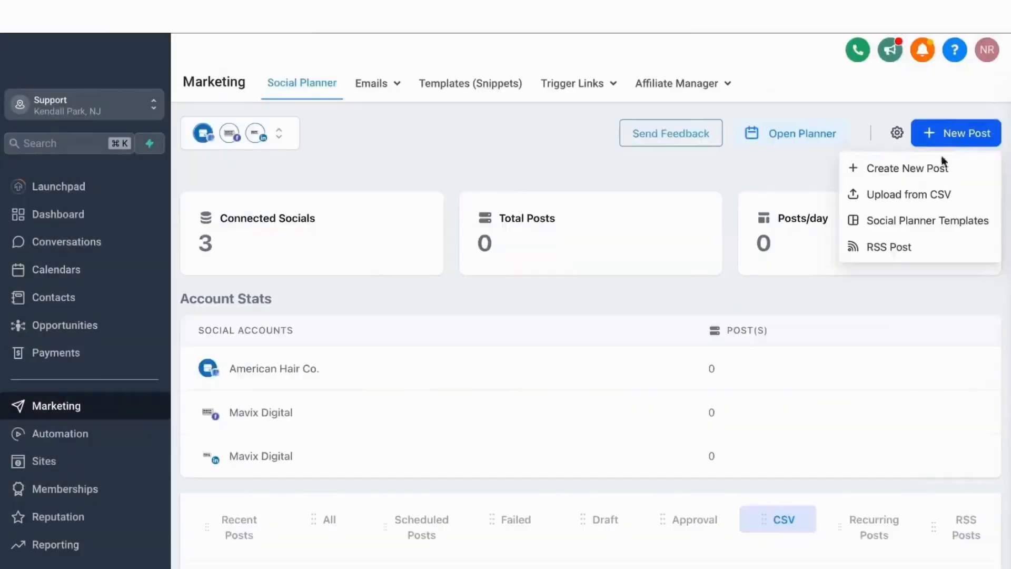
click(888, 249)
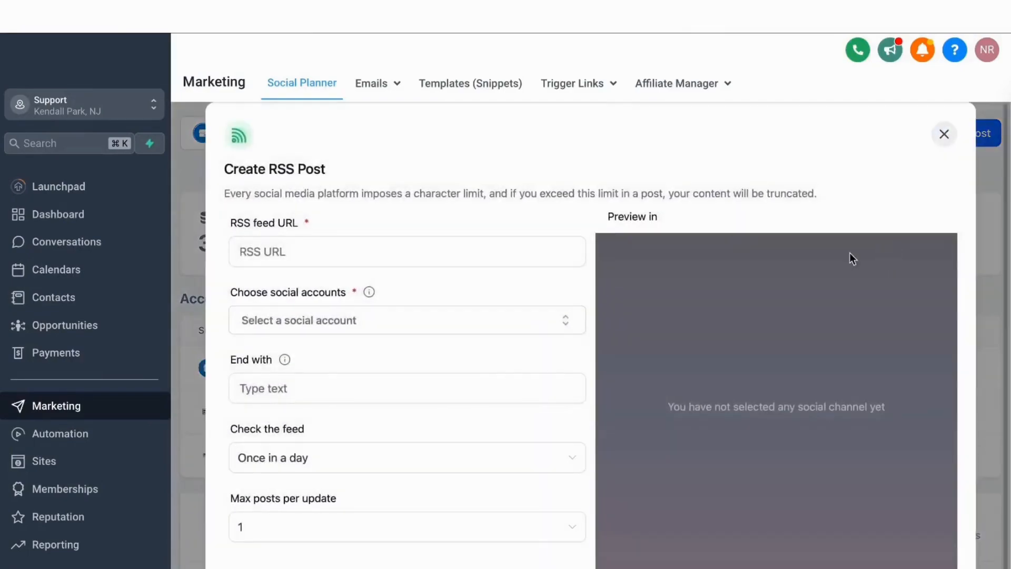
click(345, 258)
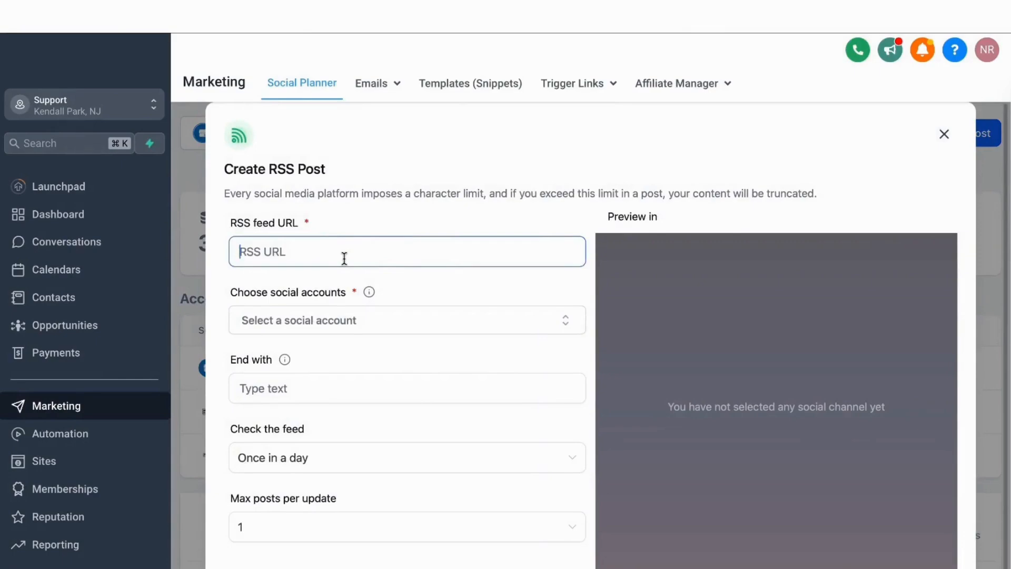
click(337, 230)
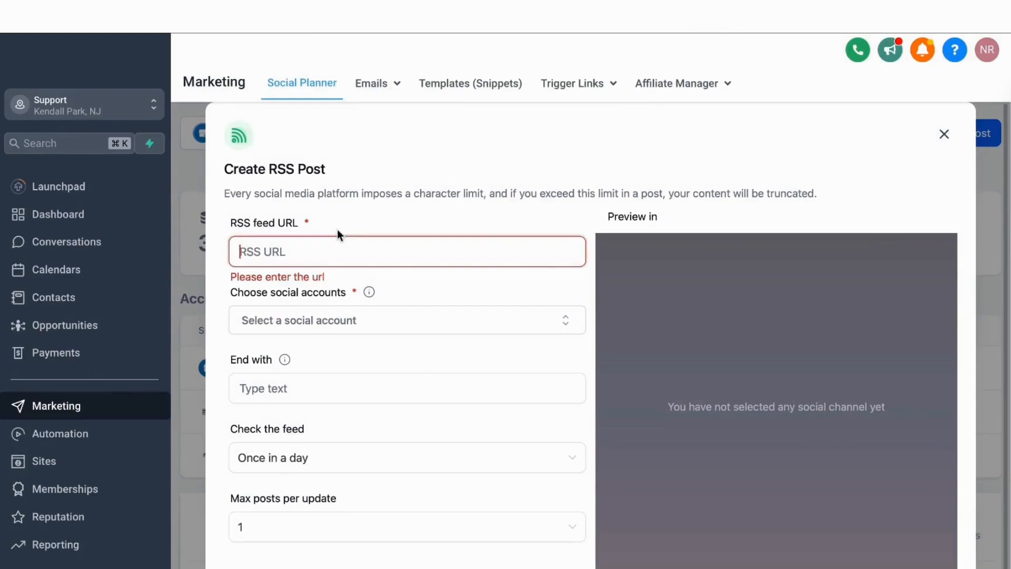
click(346, 318)
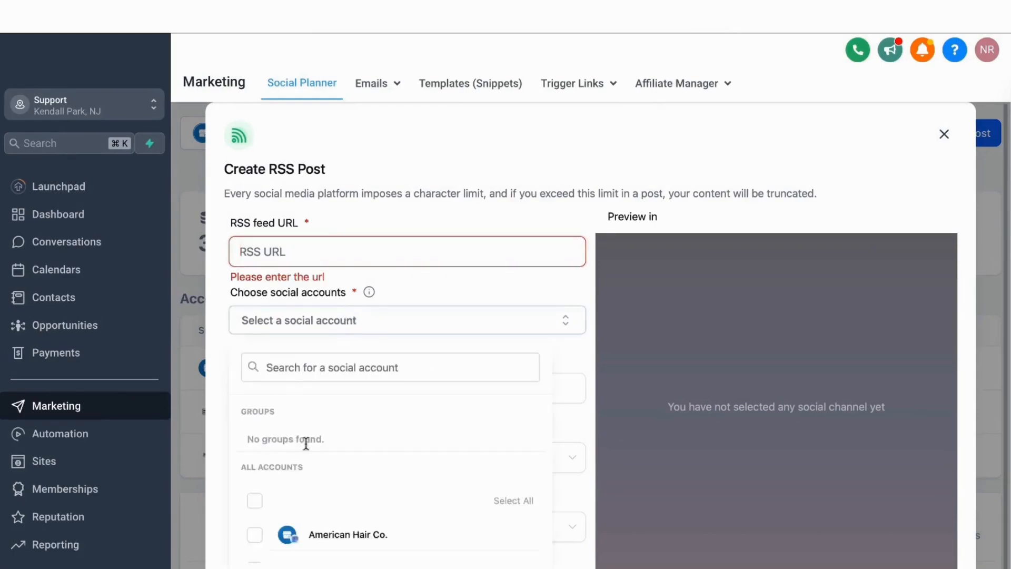
scroll(305, 444, down, 1)
click(397, 276)
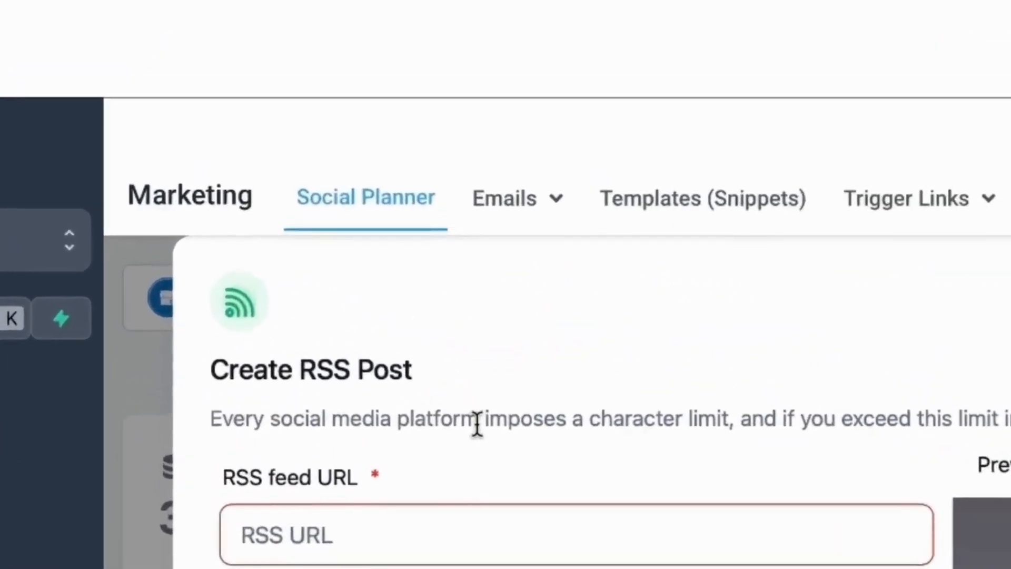
- Create a new email campaign from the Blank template using the Design Editor
click(507, 203)
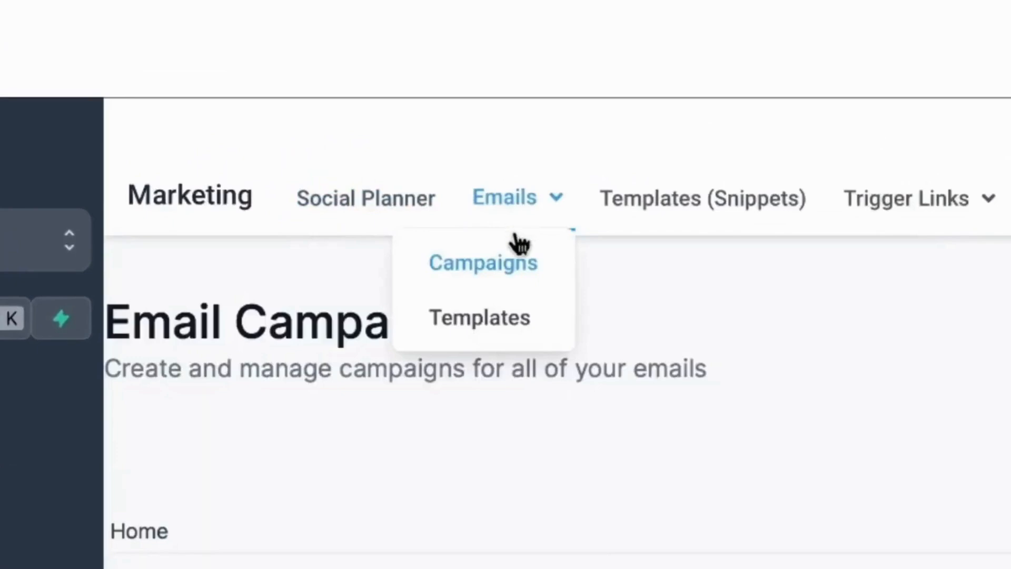
click(501, 268)
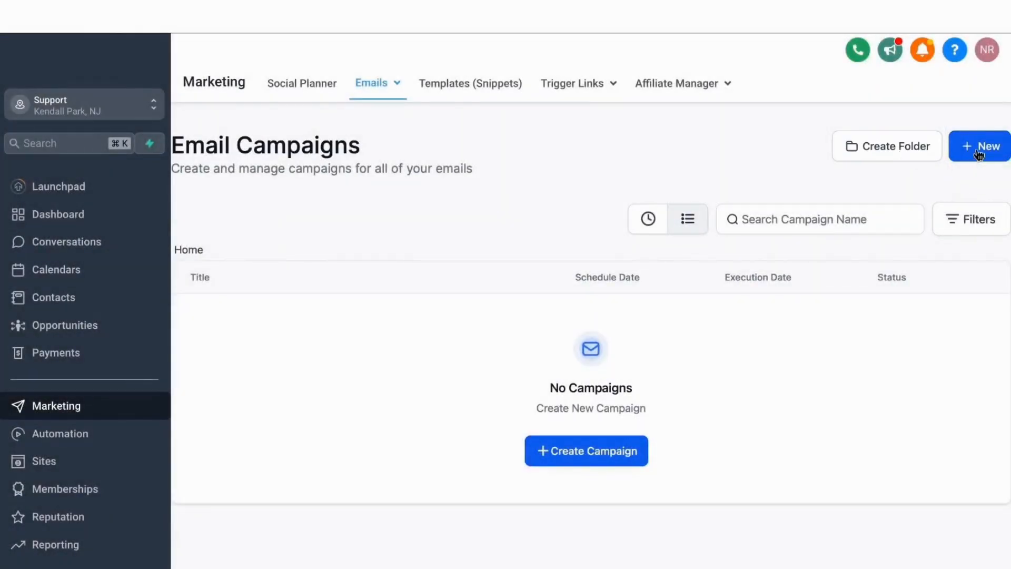
click(978, 152)
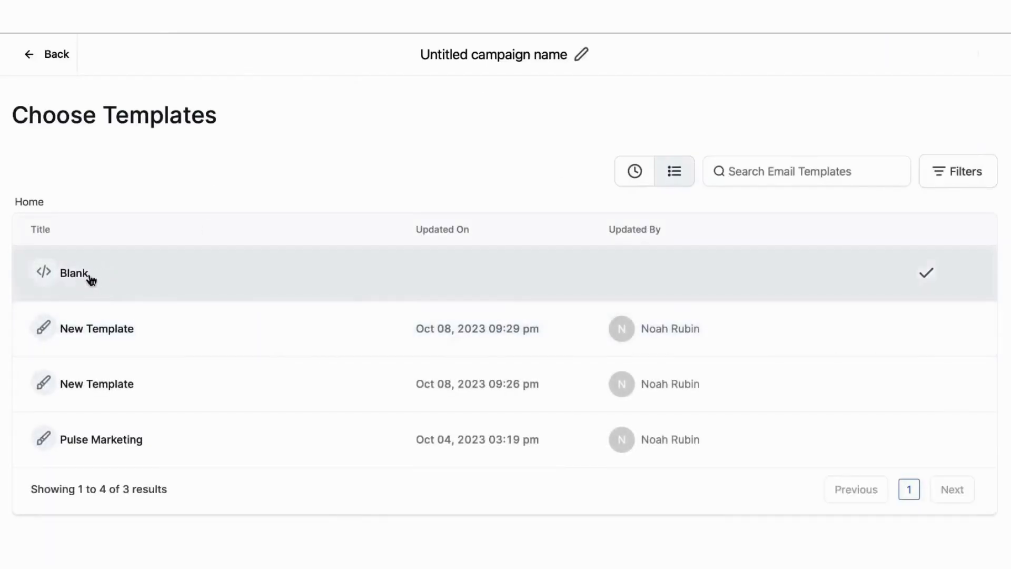
click(92, 279)
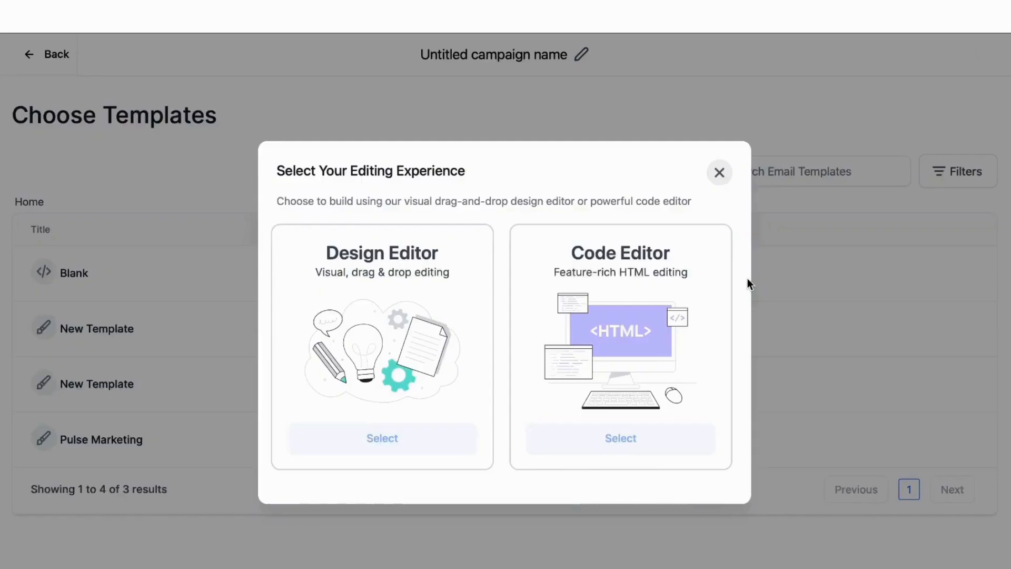
click(410, 439)
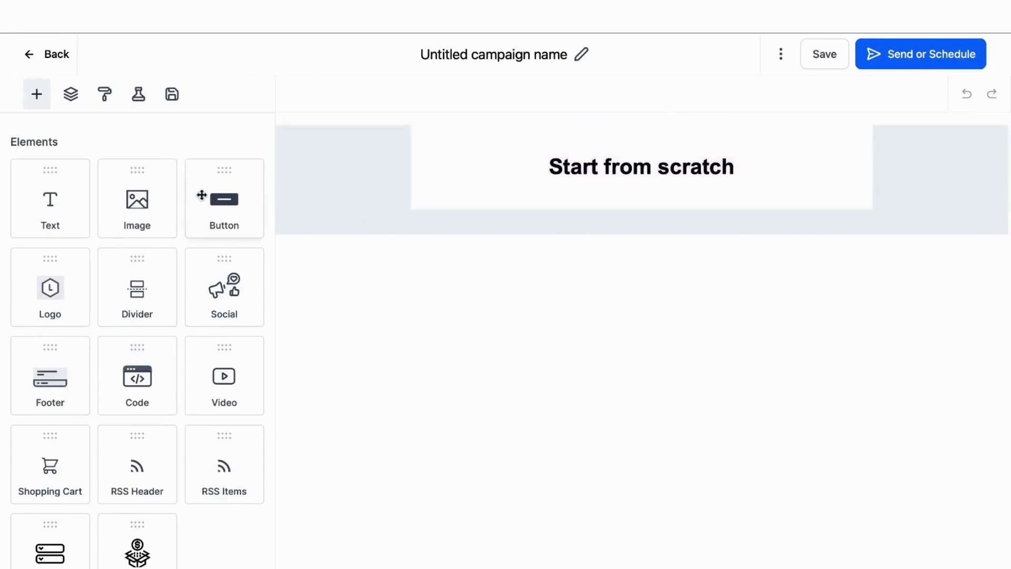
- Add an image element below the "Start from scratch" heading of the campaign email
click(136, 210)
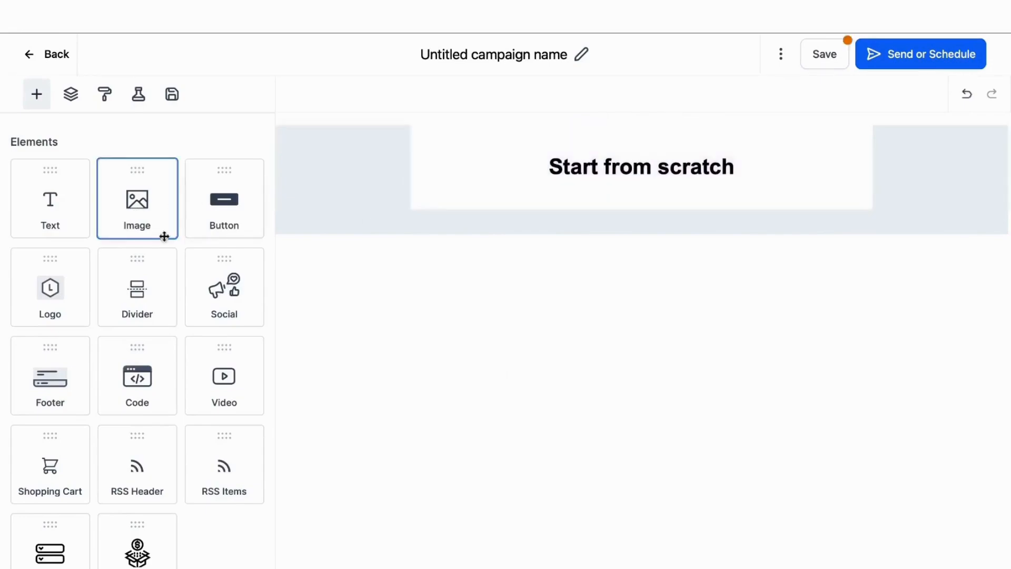
drag(148, 205, 492, 198)
click(254, 131)
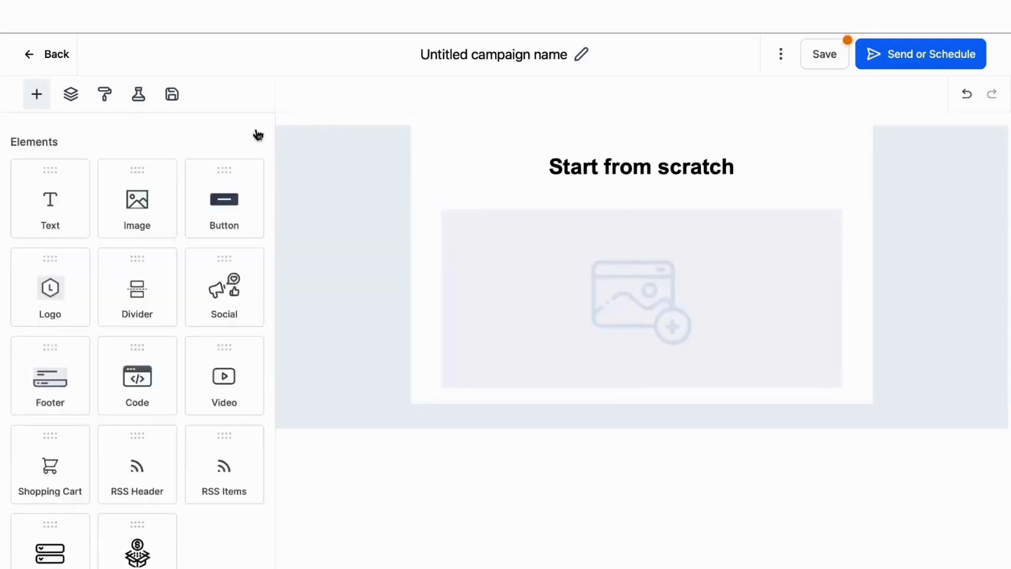
- Add a two-column layout beneath the image placeholder in the email
scroll(169, 259, down, 5)
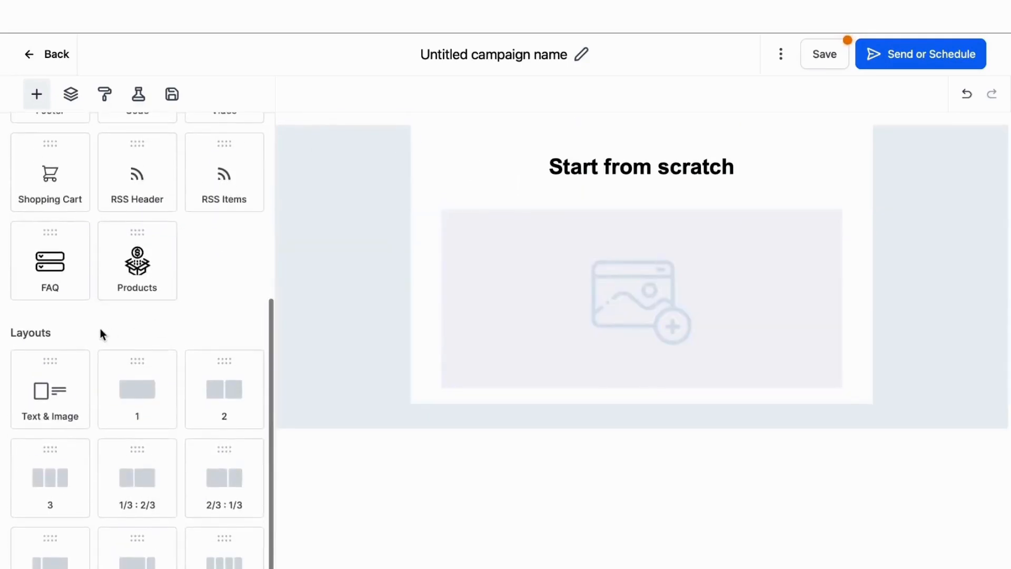
drag(226, 381, 533, 406)
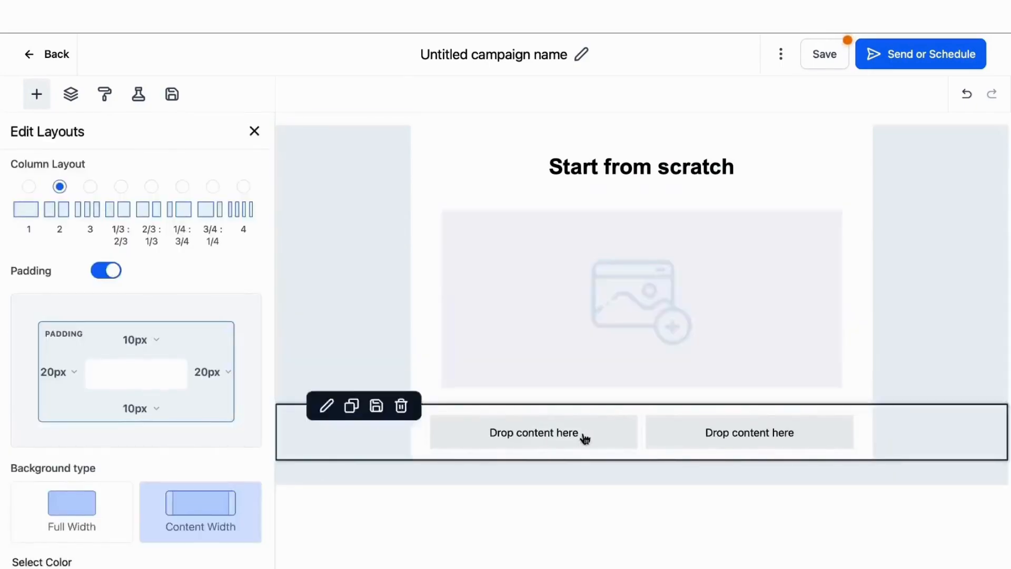
click(253, 131)
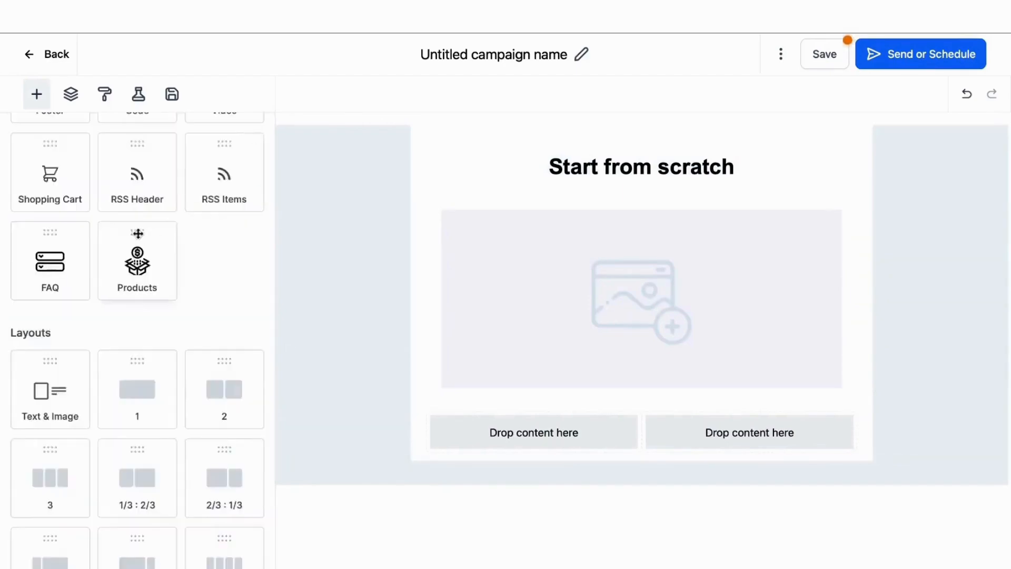
- Place an image element in each column of the two-column layout
scroll(134, 237, up, 5)
drag(128, 223, 534, 442)
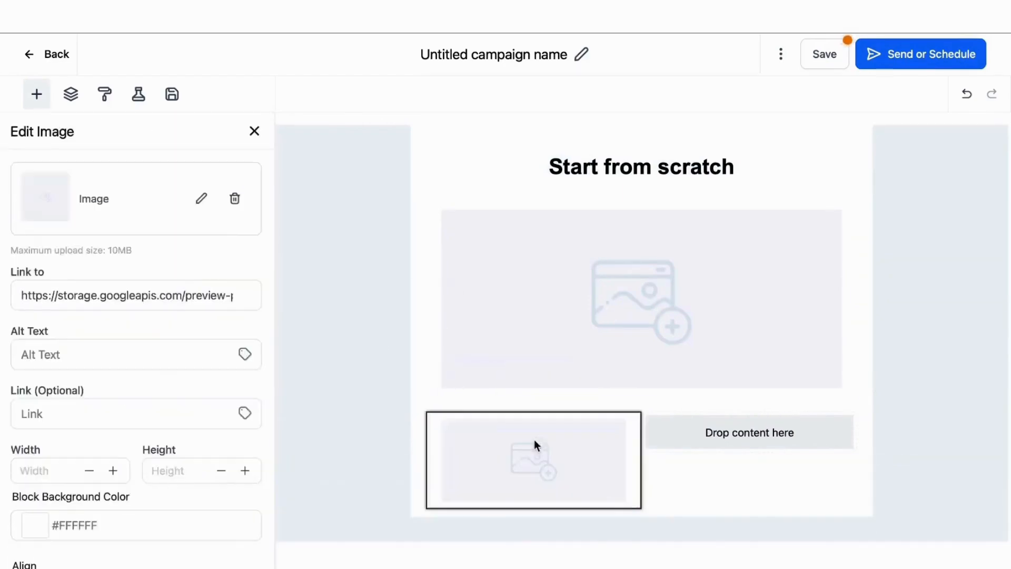
click(254, 129)
drag(158, 196, 706, 445)
key(Escape)
scroll(191, 299, down, 6)
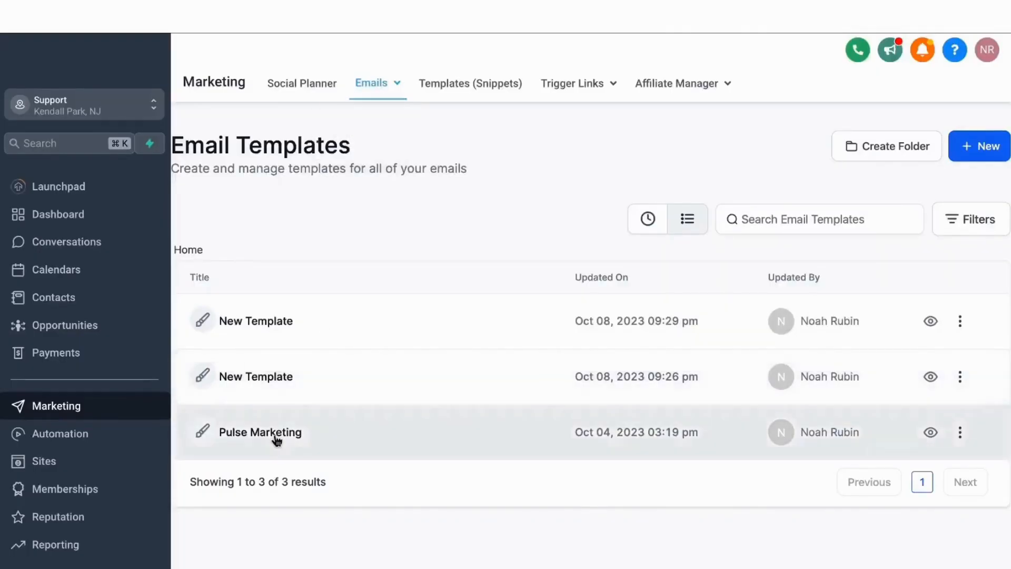
- Open the Pulse Marketing email template and review its design from header to footer
click(277, 436)
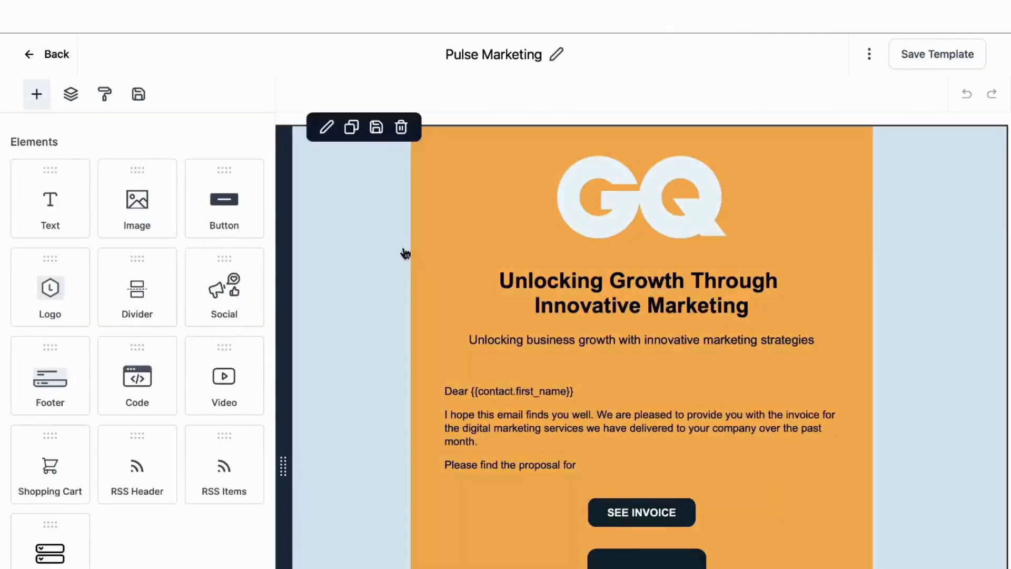
scroll(441, 189, down, 6)
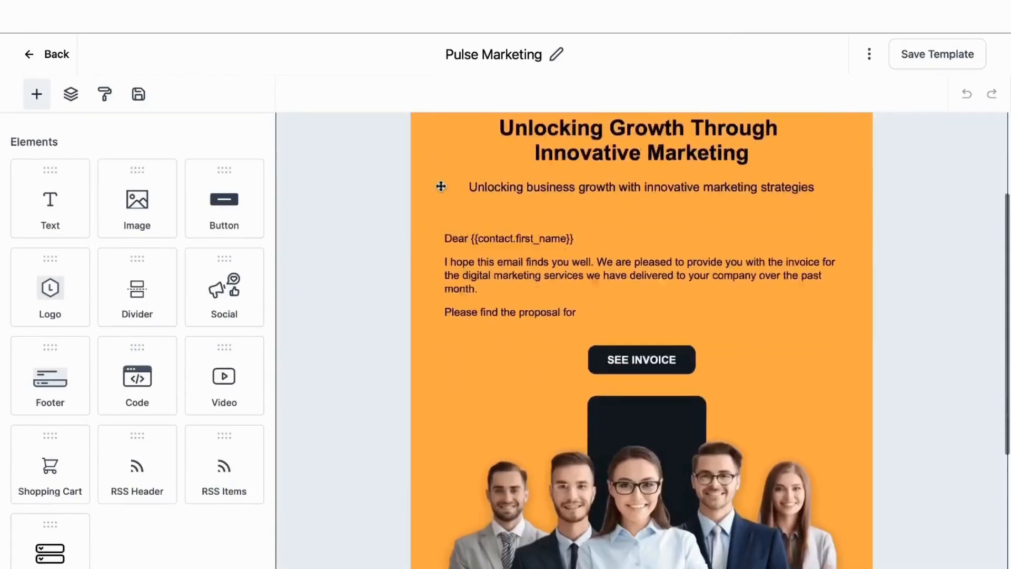
scroll(440, 187, down, 2)
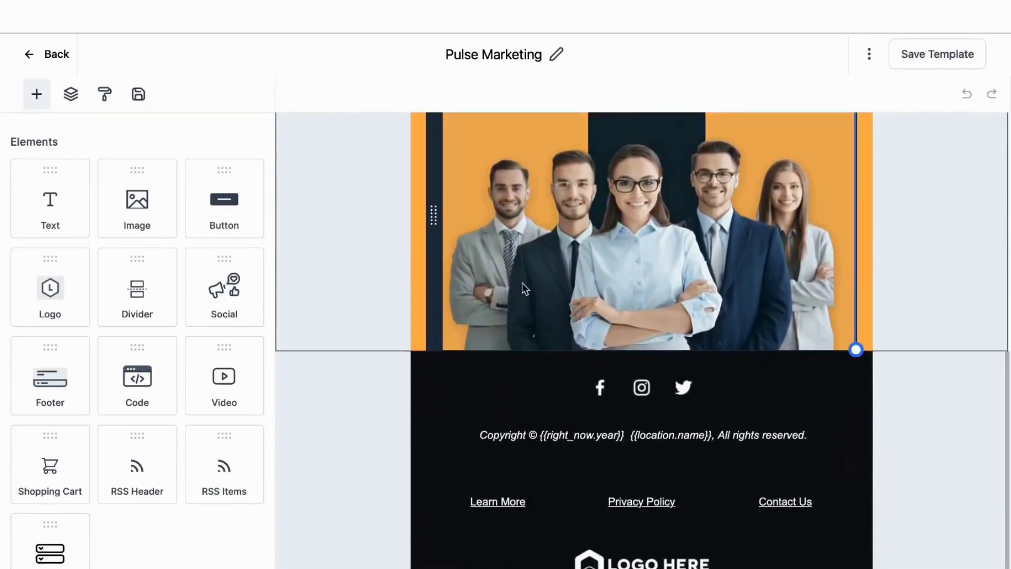
scroll(525, 289, up, 8)
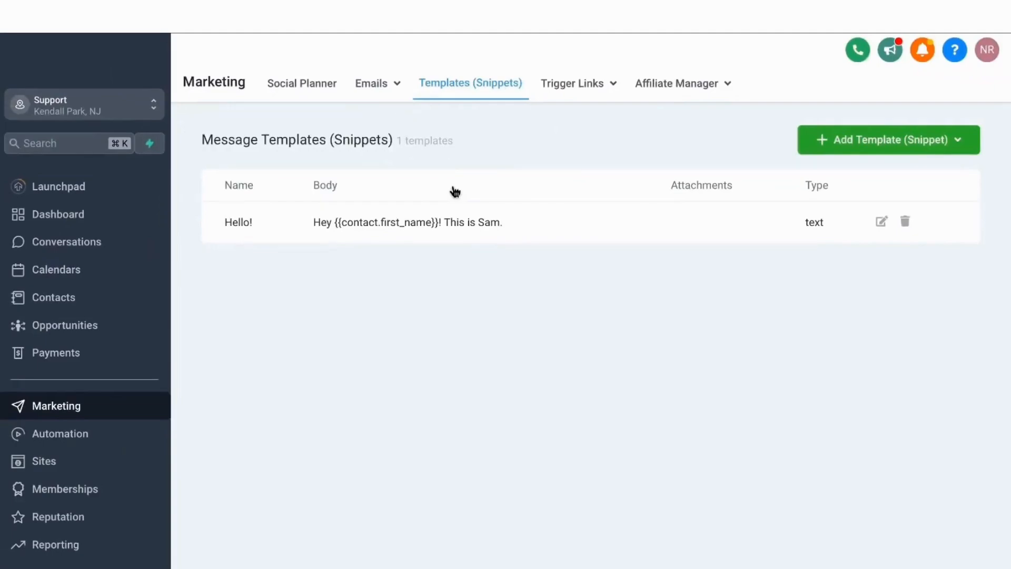
- Open a new text snippet, look over its name and message body fields, and close it without saving
click(858, 151)
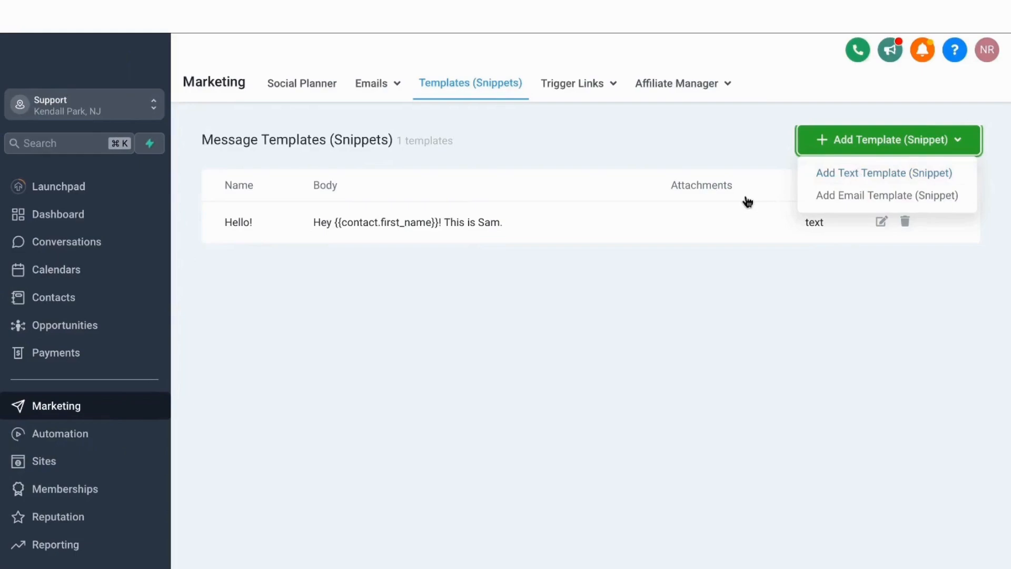
click(818, 177)
click(255, 182)
click(265, 243)
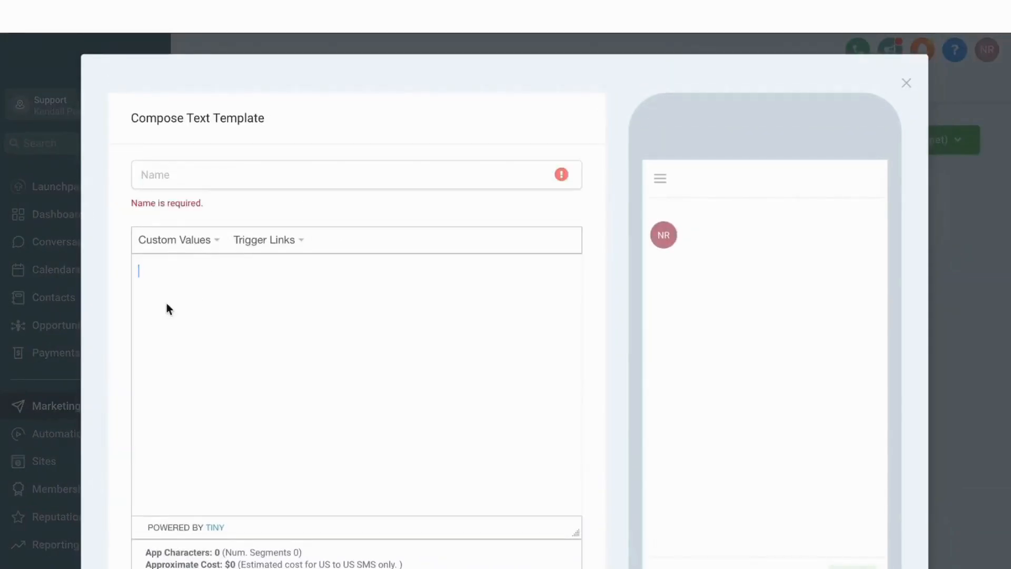
click(907, 85)
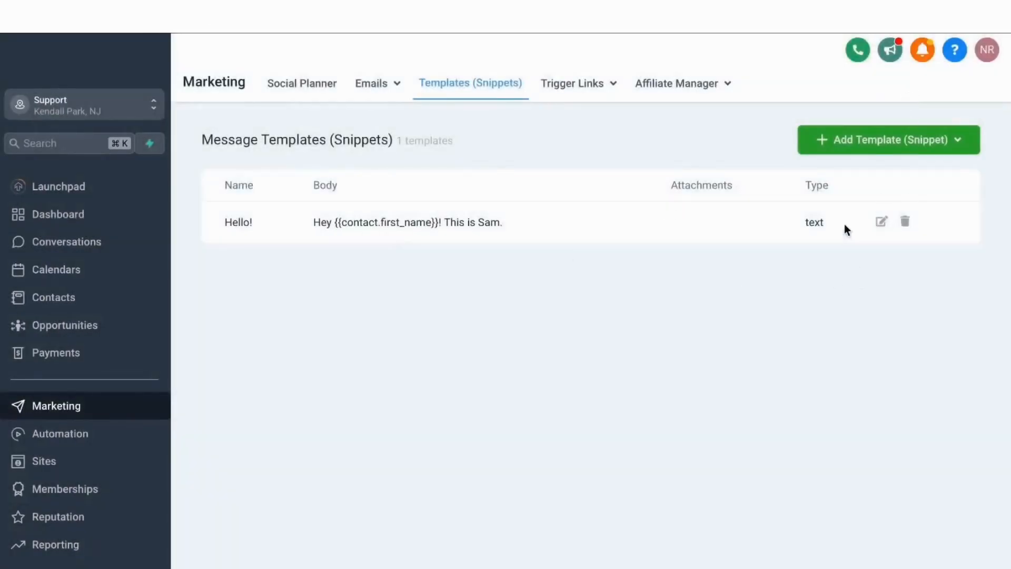
- Open the Hello! text snippet, examine its name, message body and available custom values, and save it
click(883, 224)
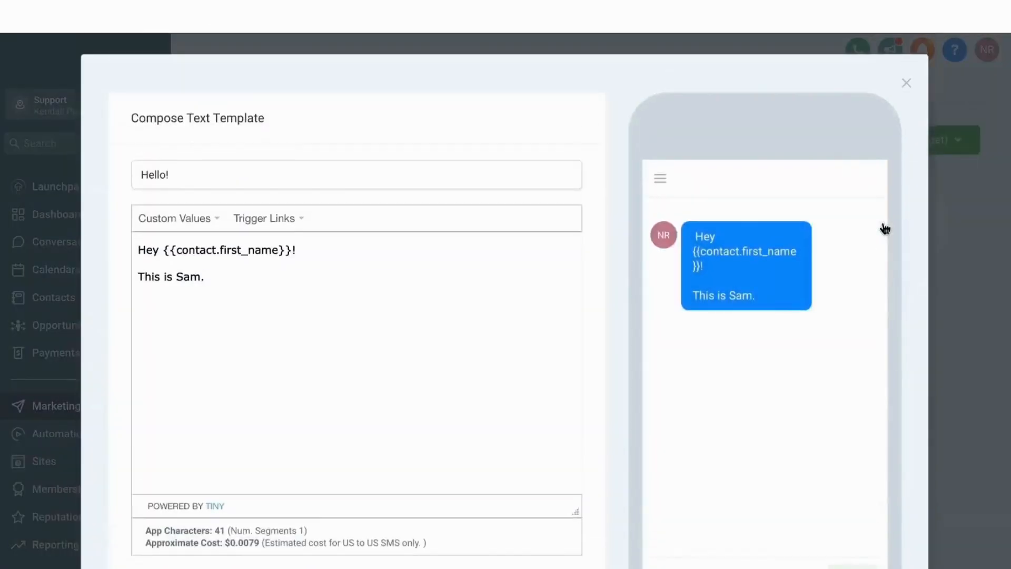
drag(219, 181, 165, 174)
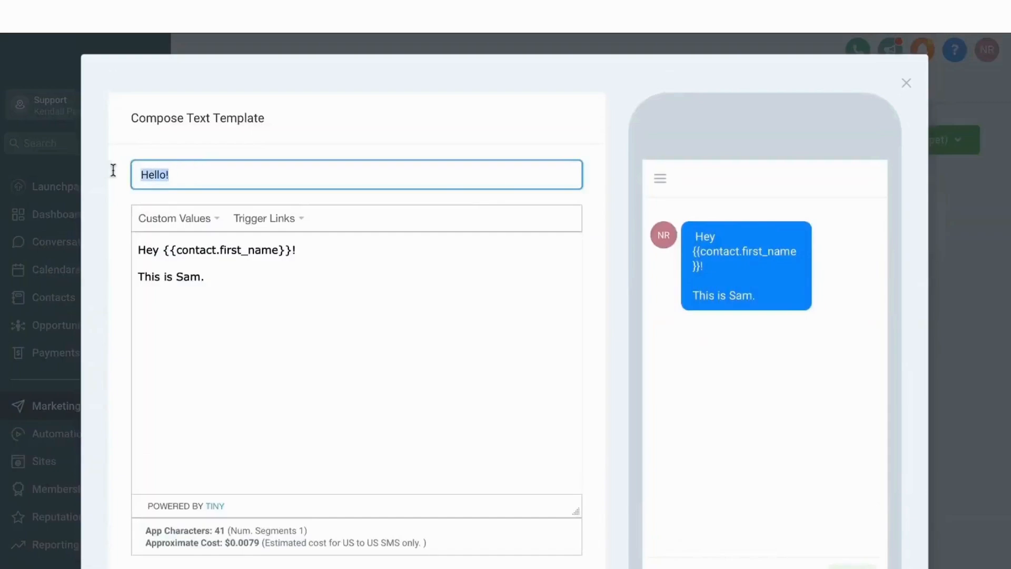
drag(221, 293, 122, 228)
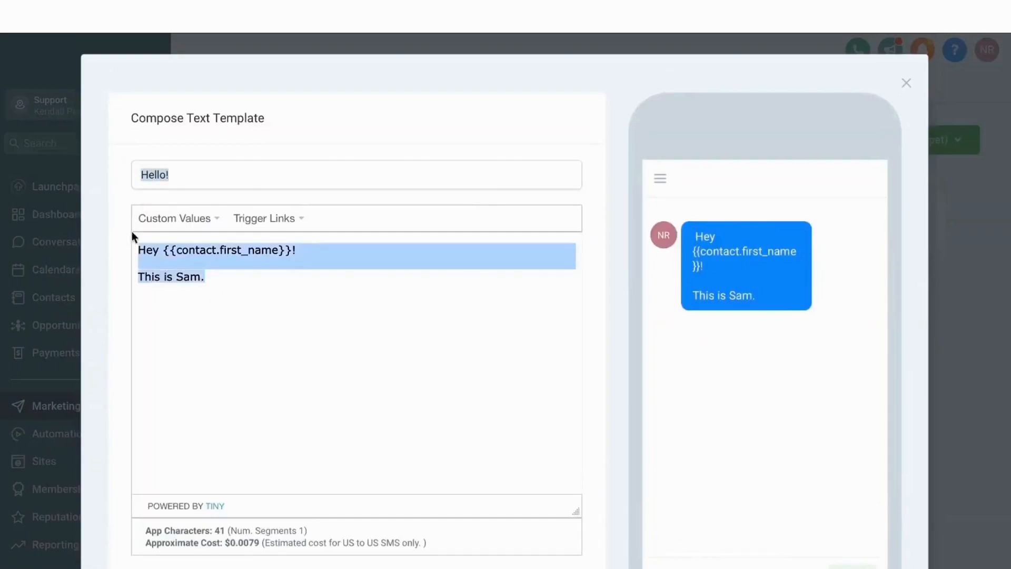
click(184, 222)
mouse_move(210, 318)
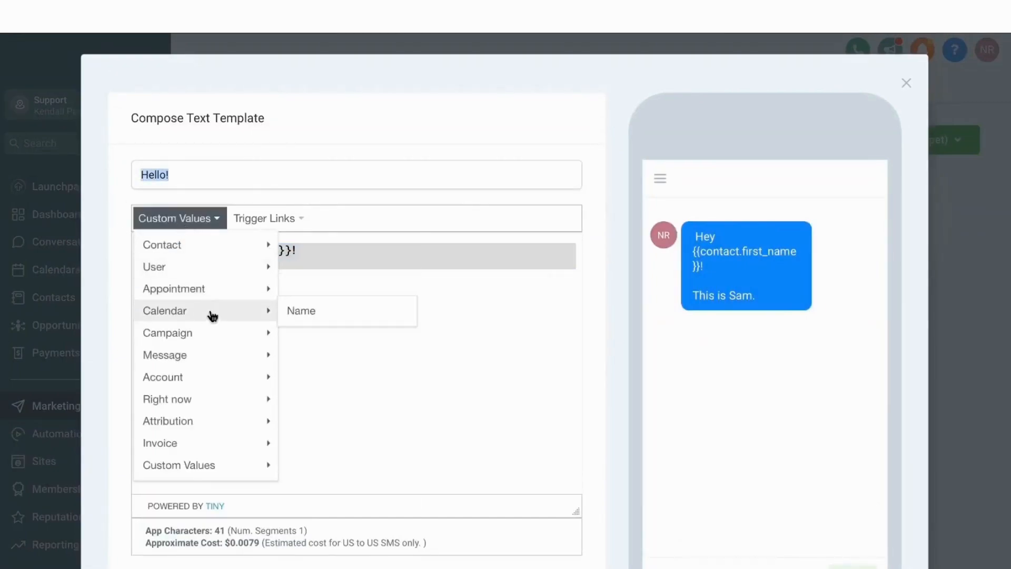
click(494, 302)
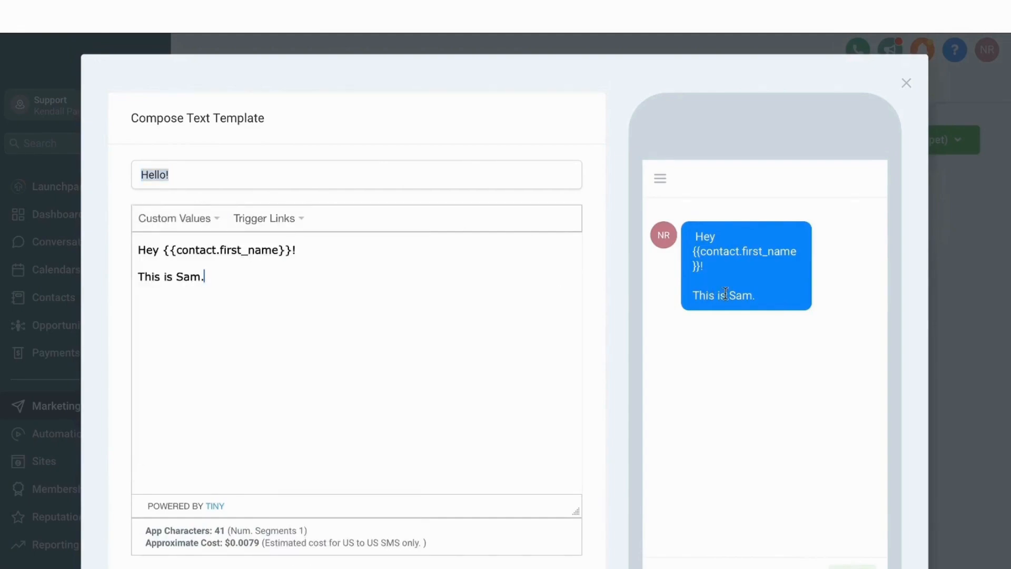
scroll(580, 280, down, 2)
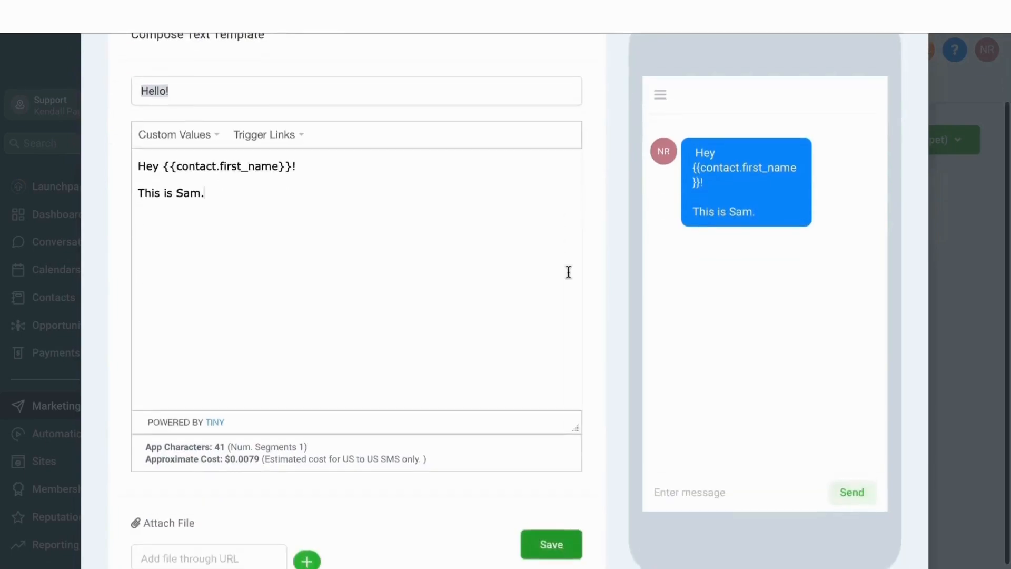
click(565, 533)
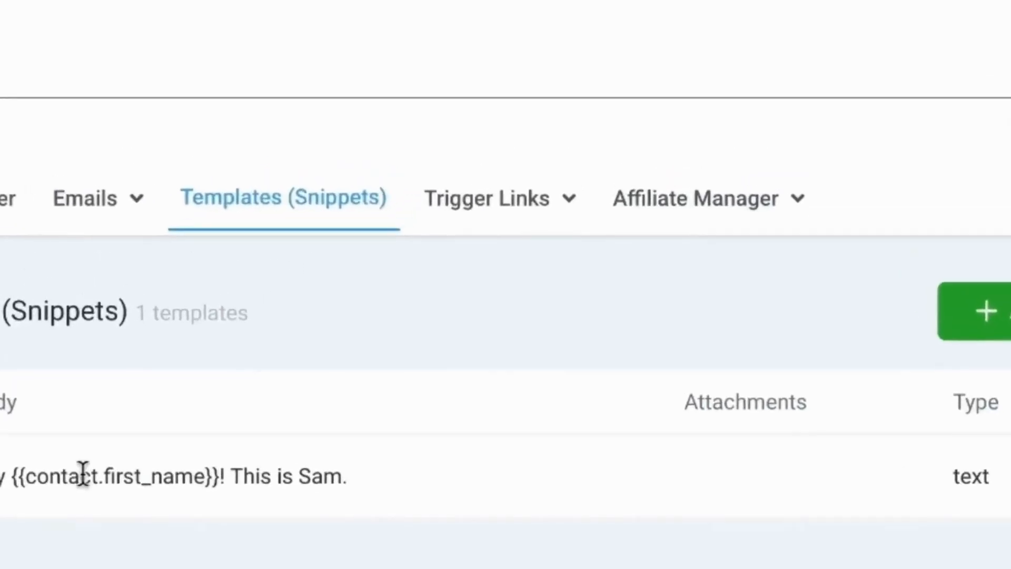
- Create a trigger link named "Marketing offer" with the link URL "being marketer.com"
click(449, 219)
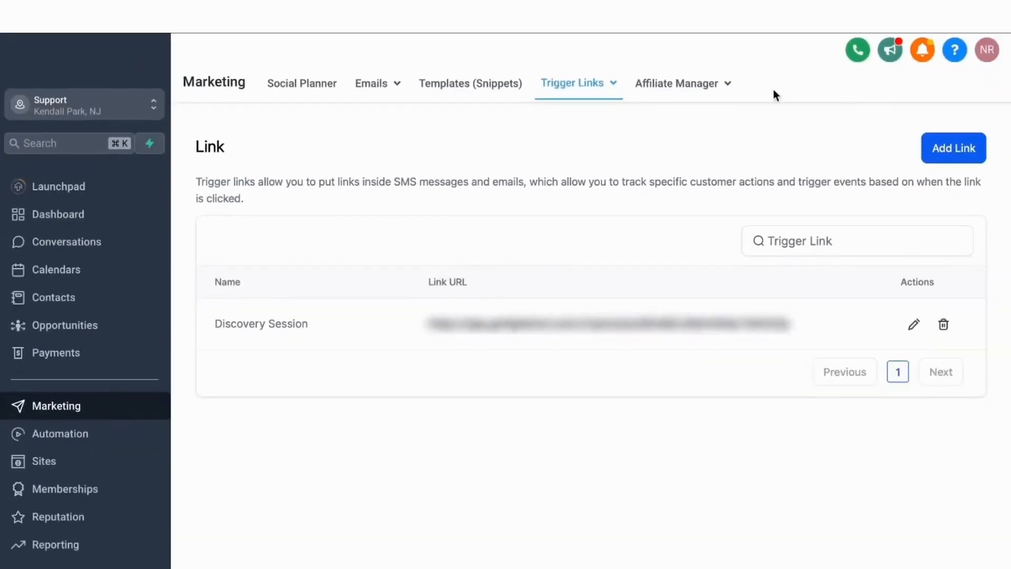
click(949, 152)
click(468, 365)
text(Marketing offer)
click(415, 432)
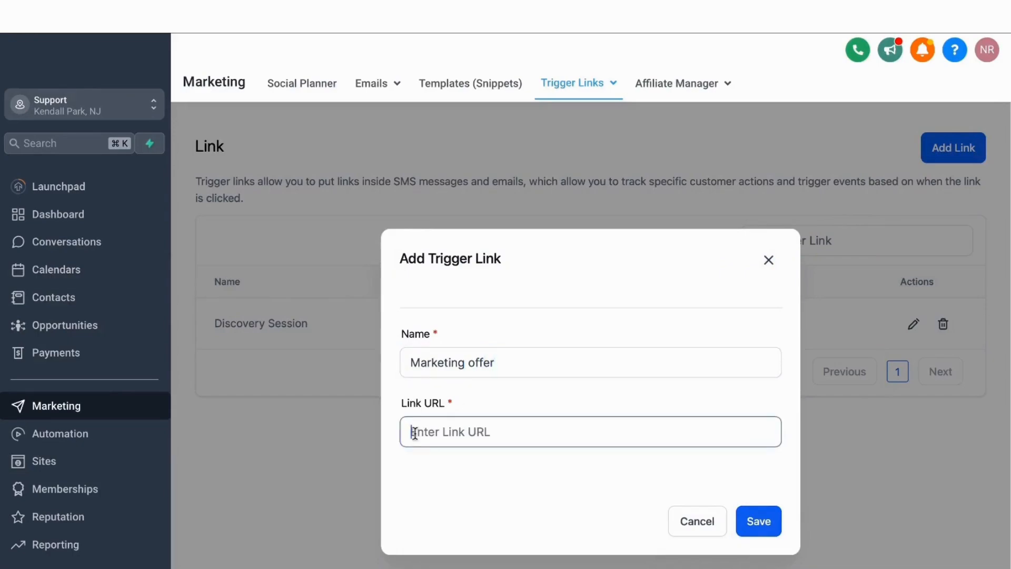
text(being marketer.com)
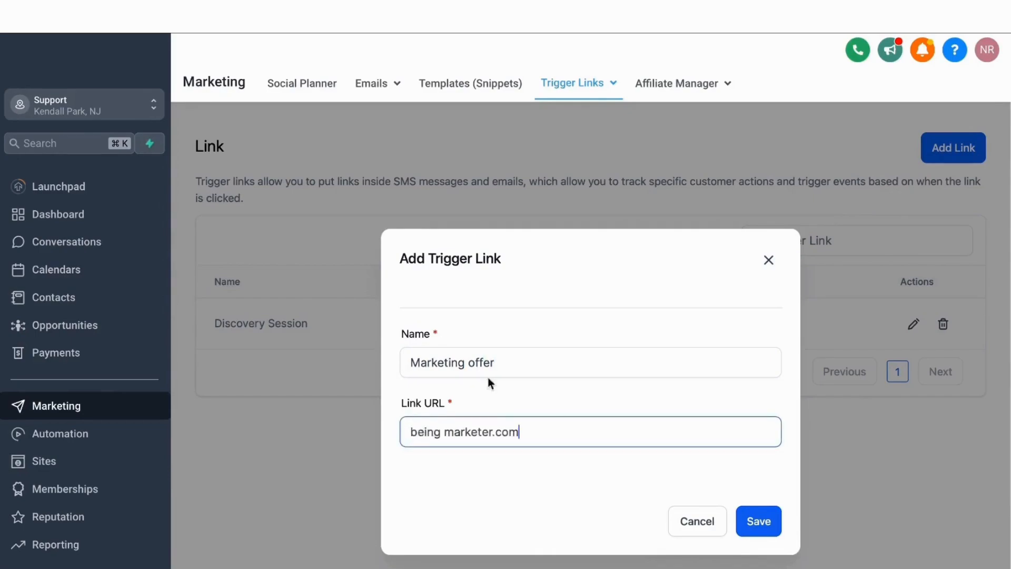
click(760, 523)
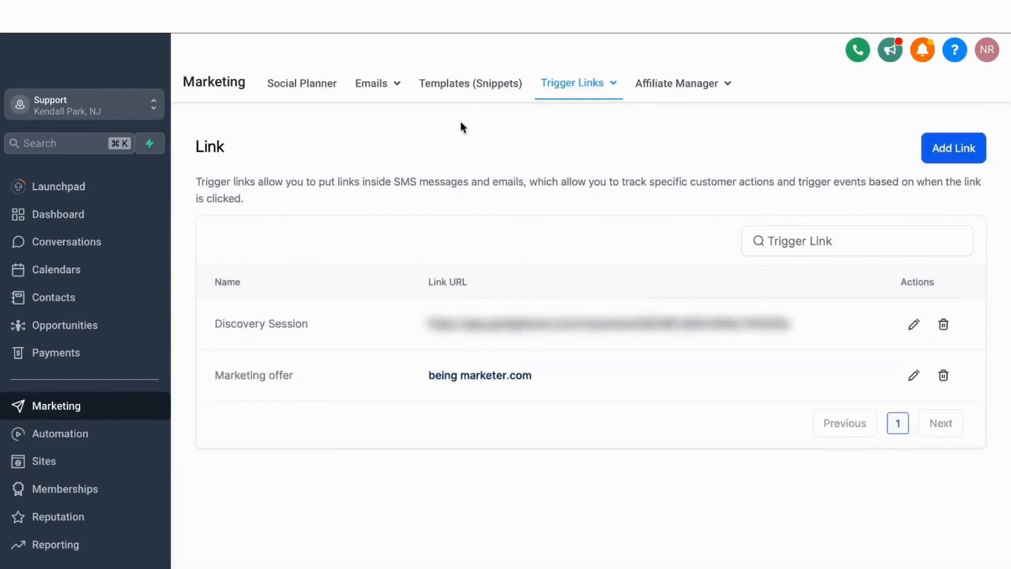
- Start a new text snippet and insert the Marketing offer trigger link into its message body
click(456, 86)
click(842, 141)
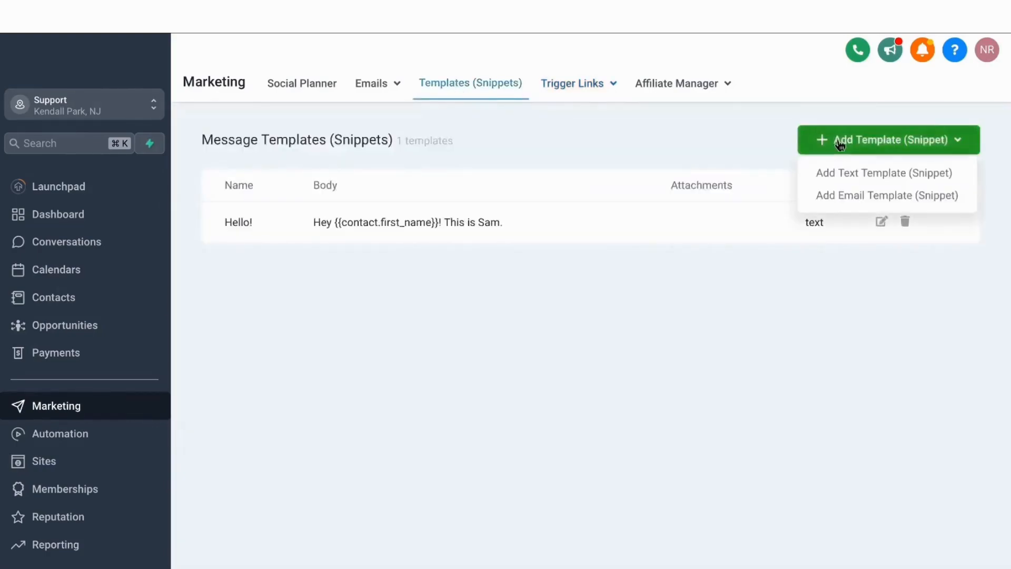
click(852, 175)
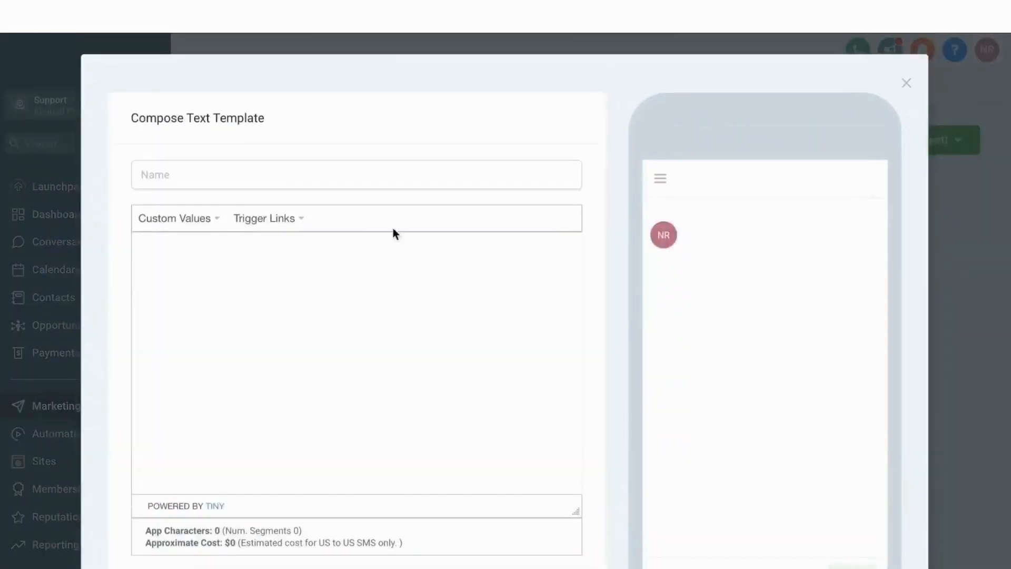
click(285, 224)
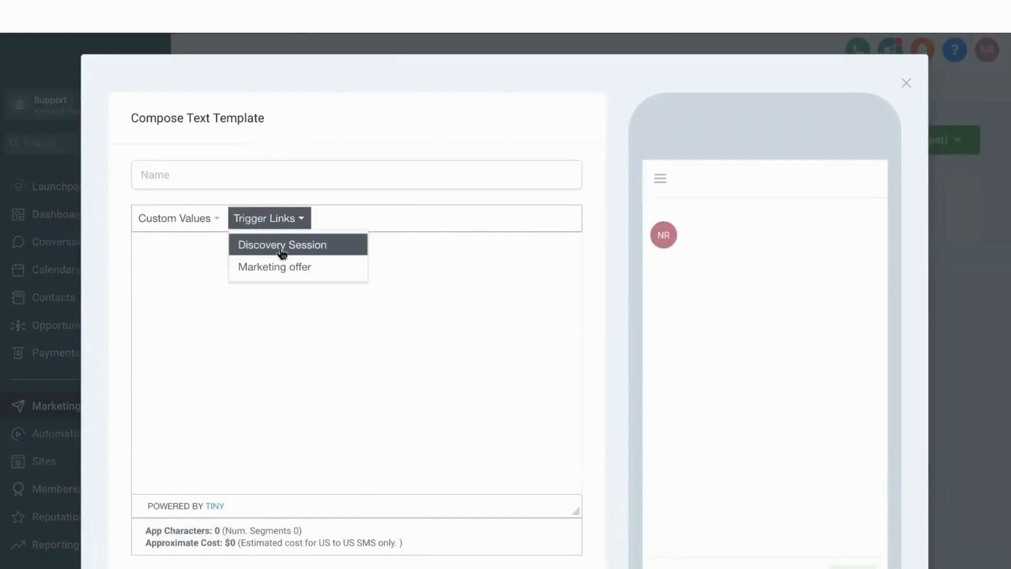
click(282, 271)
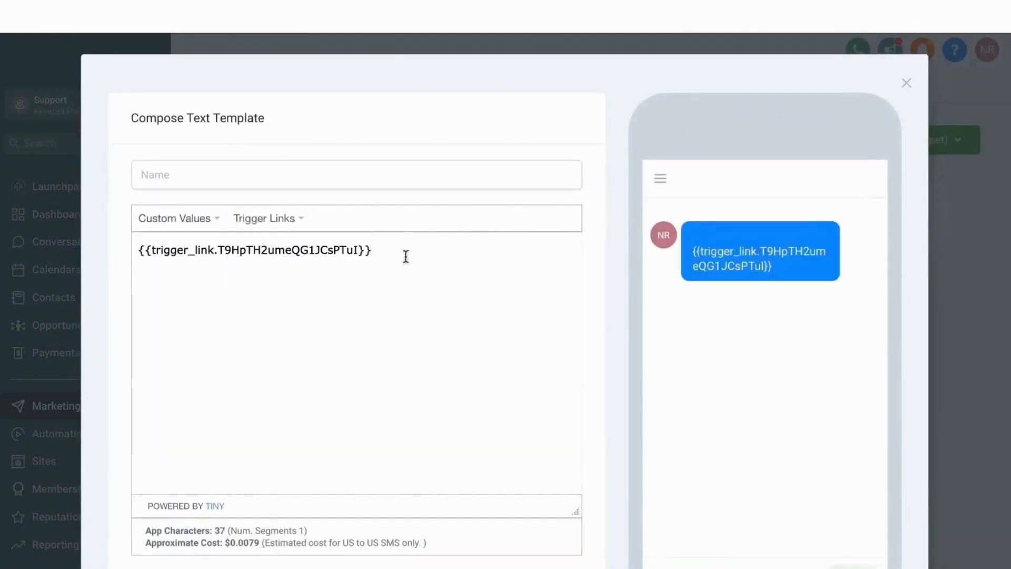
drag(402, 251, 161, 251)
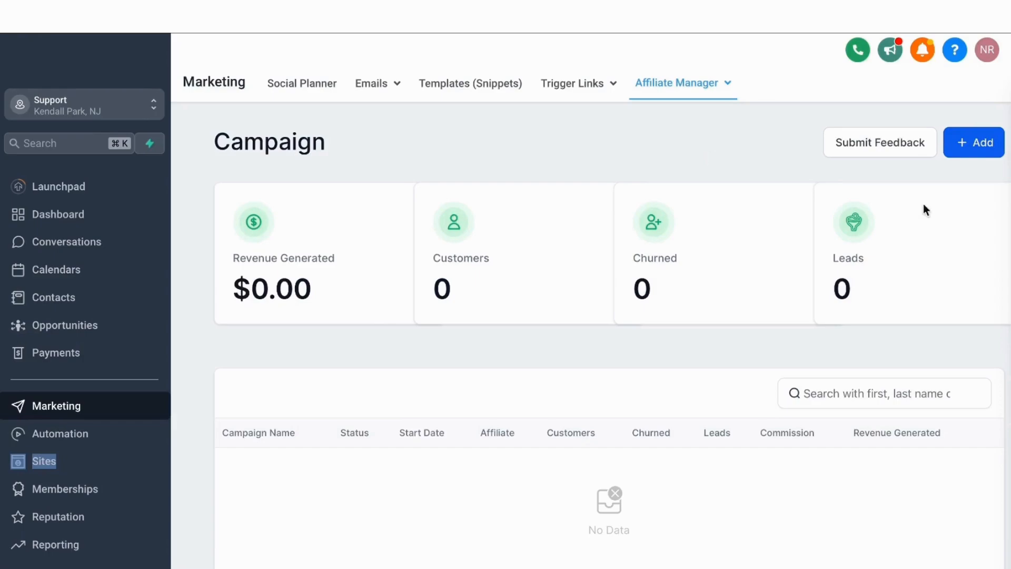
- Start a new affiliate campaign and name it "MARKETING EBOOK AFFILIATE CAMPAIGN"
click(968, 150)
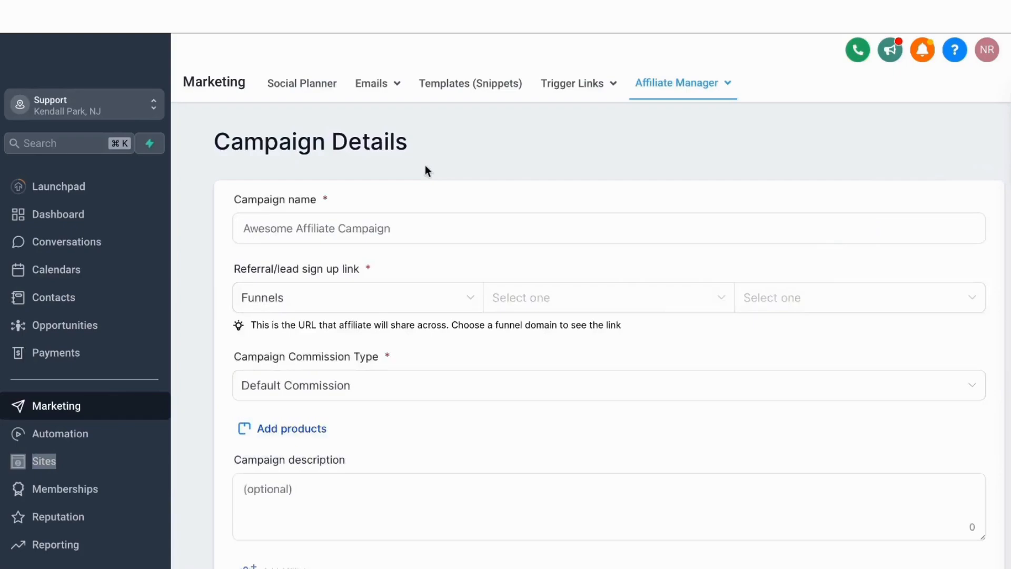
click(310, 232)
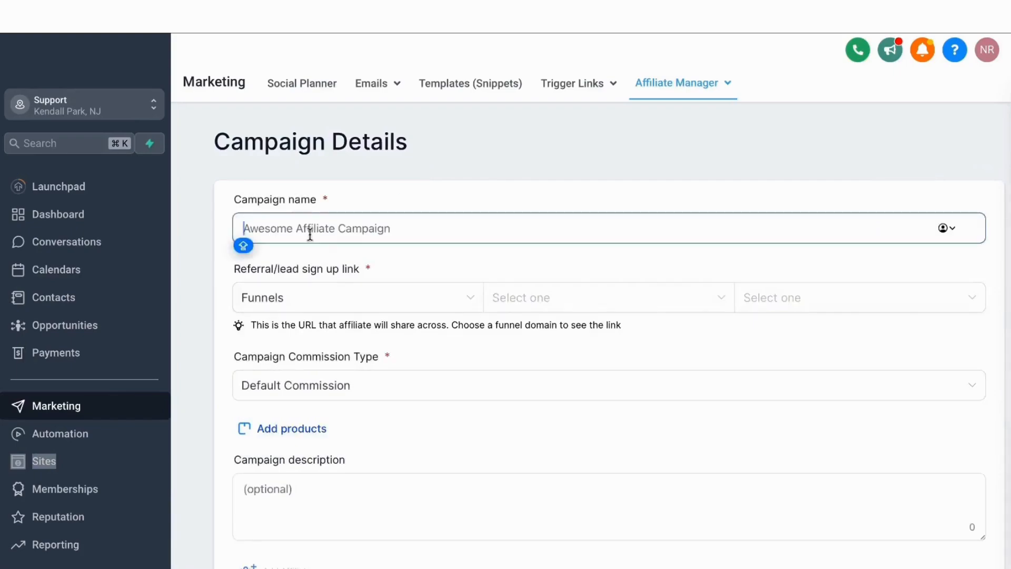
text(MARKETING)
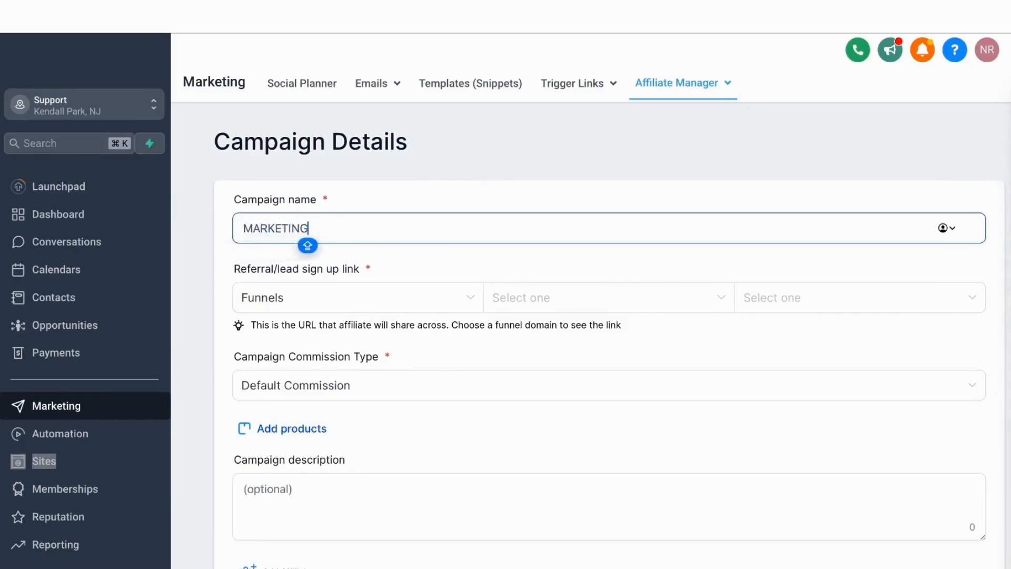
text( EBOOK AFFILIATE CAMPAIGN)
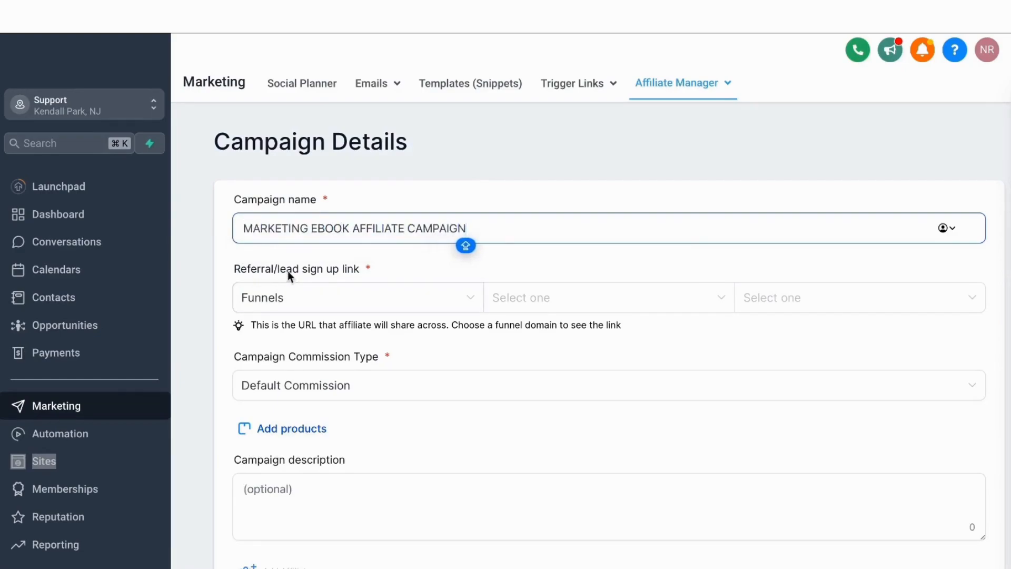
- Set the referral/lead sign up link to the OPT-IN page of the "MARKETING EBOOK $100" funnel
click(299, 302)
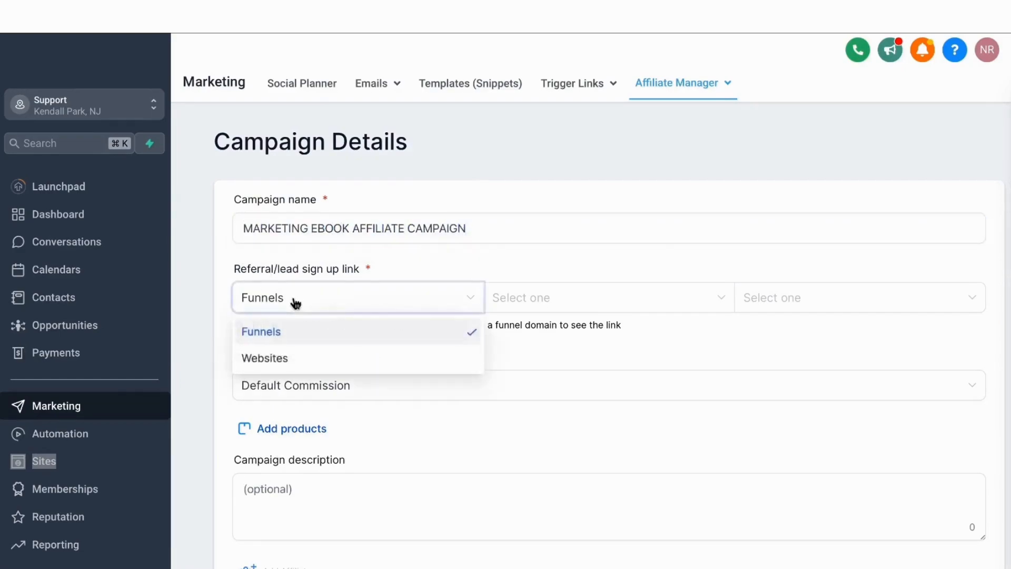
click(396, 266)
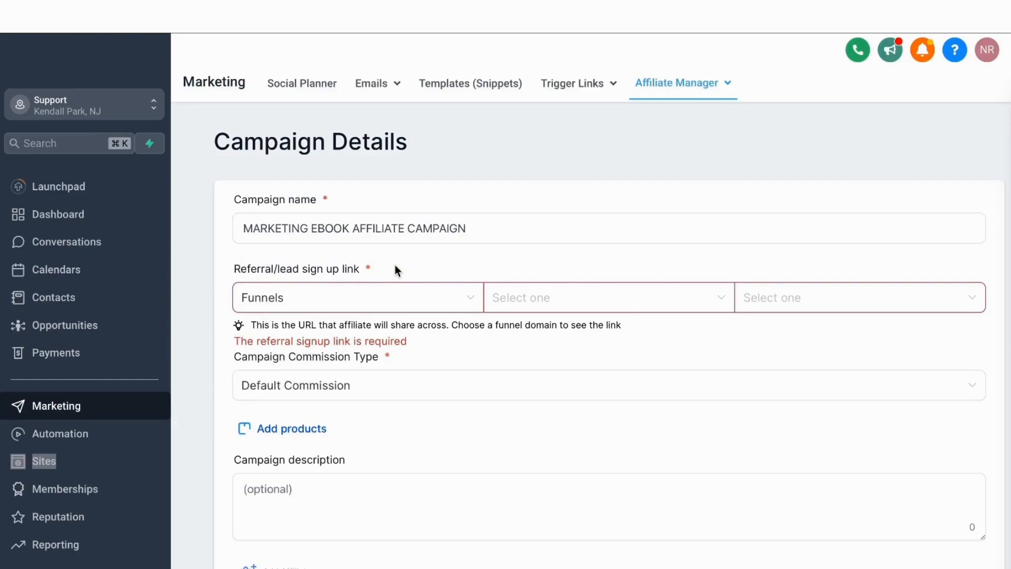
click(503, 304)
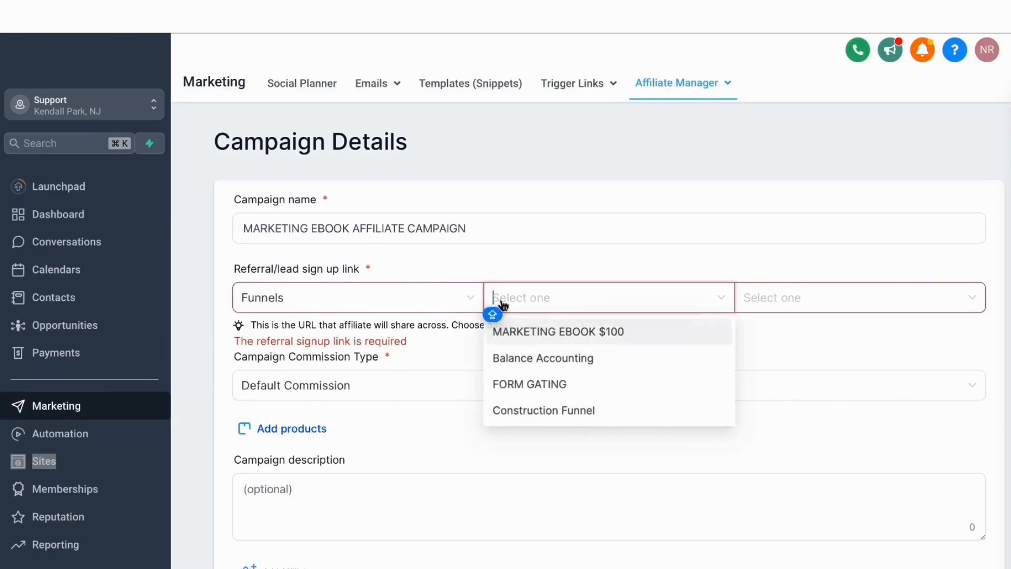
click(536, 335)
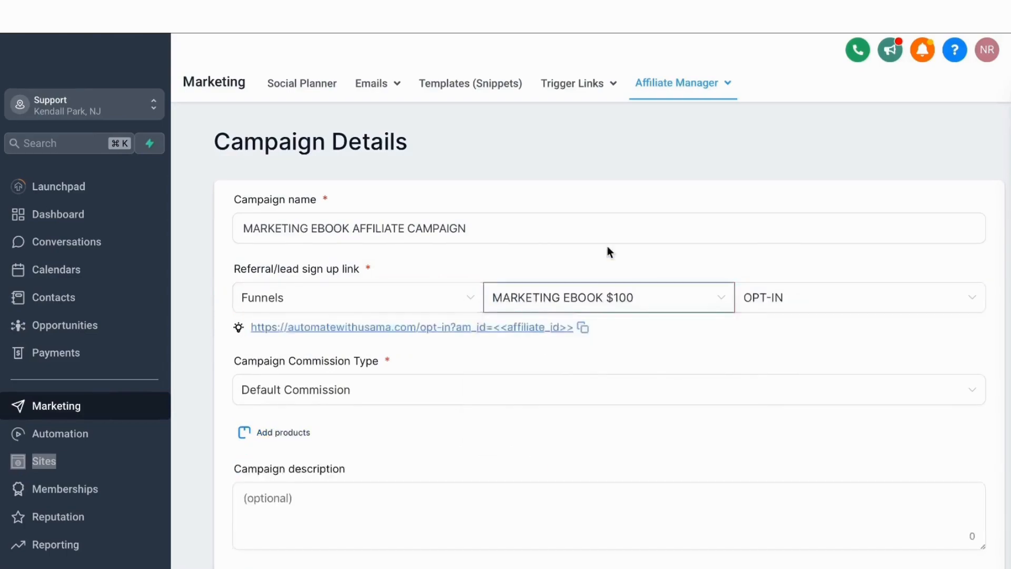
click(795, 298)
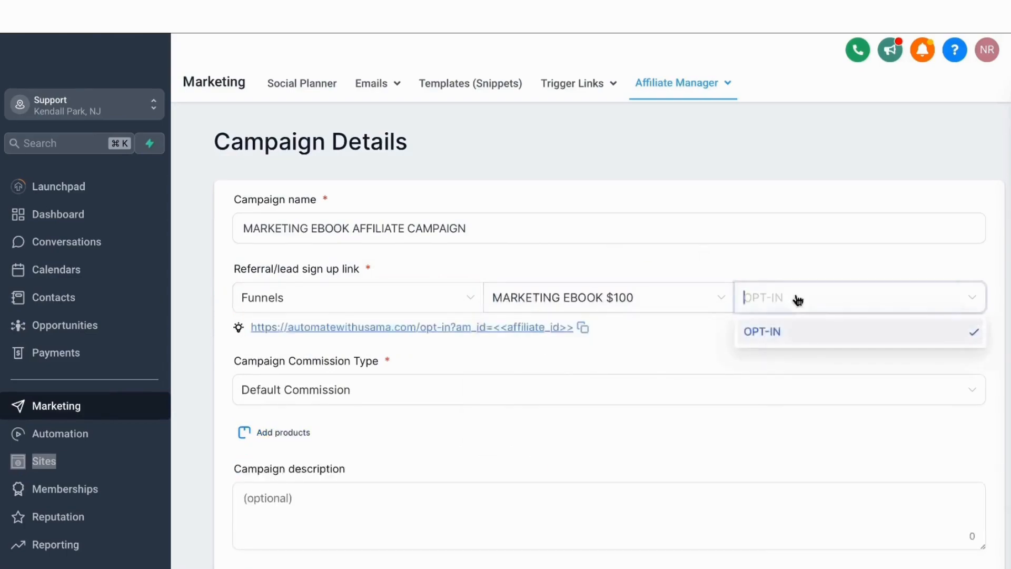
click(786, 337)
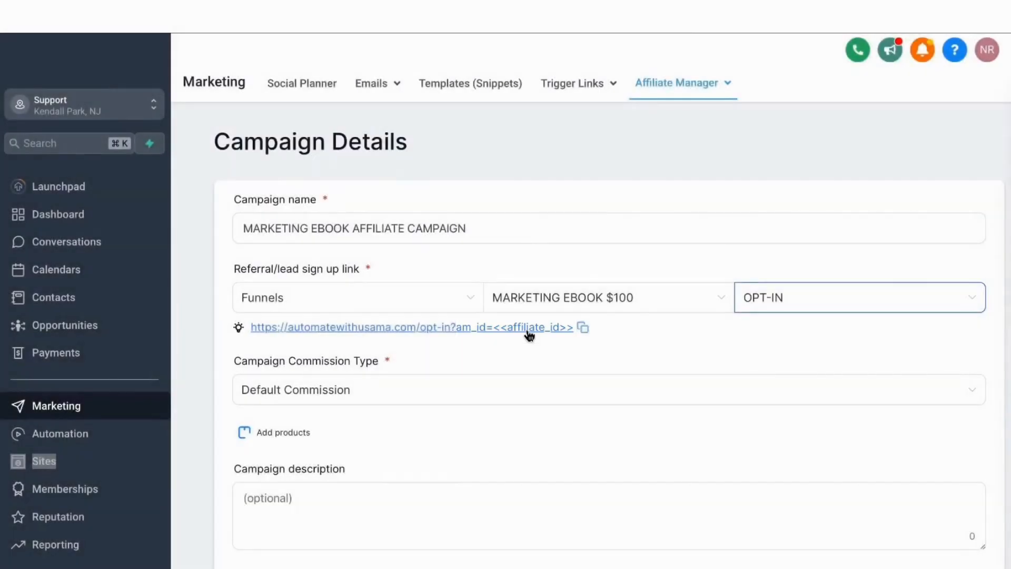
- Set the campaign commission type to Product Based Commission and add the Marketing Ebook product
click(329, 398)
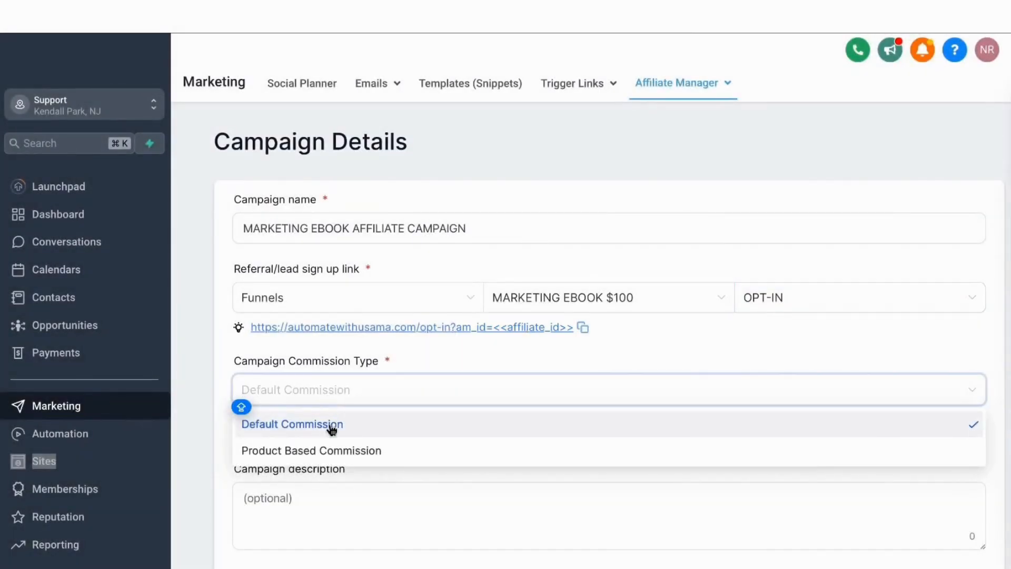
click(335, 451)
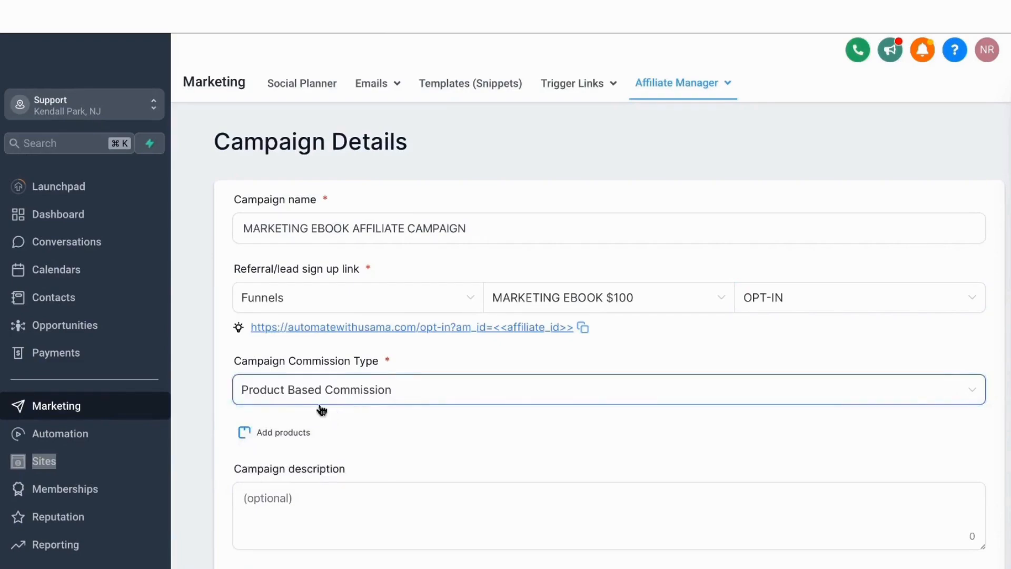
click(295, 439)
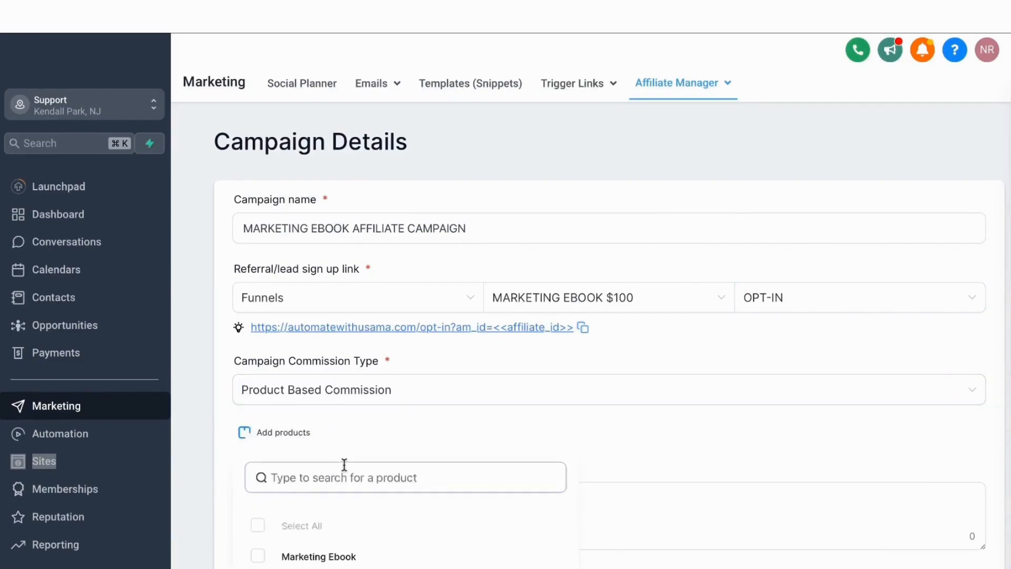
click(259, 556)
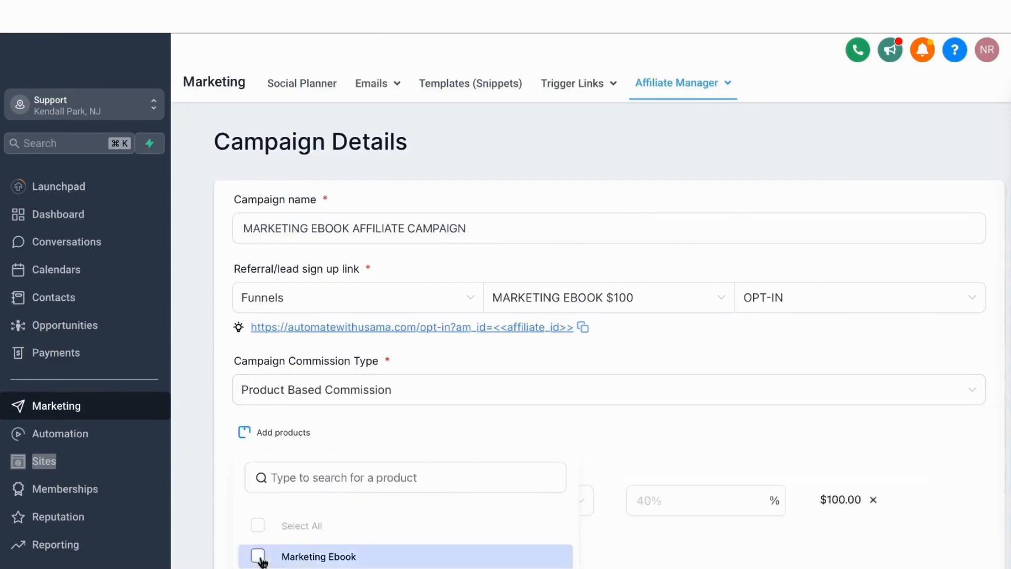
click(462, 447)
scroll(463, 448, down, 2)
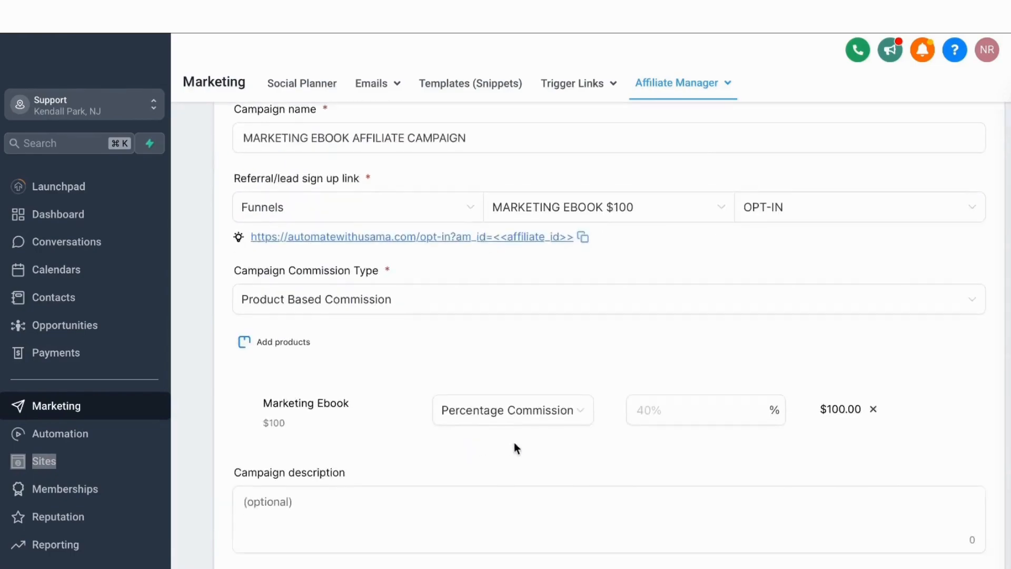
- Keep Percentage Commission for the Marketing Ebook product and set its commission to 20%
click(508, 424)
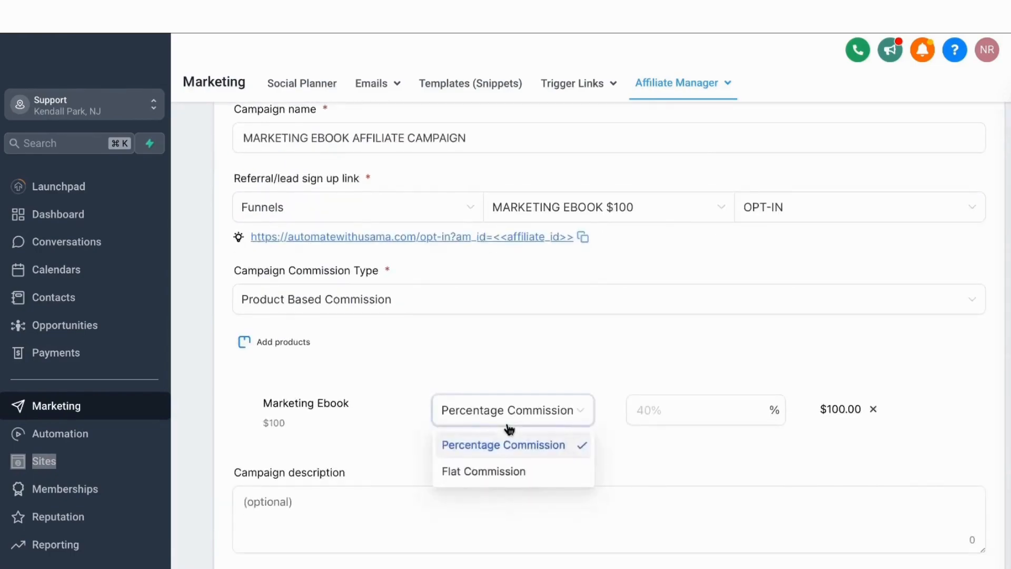
click(643, 413)
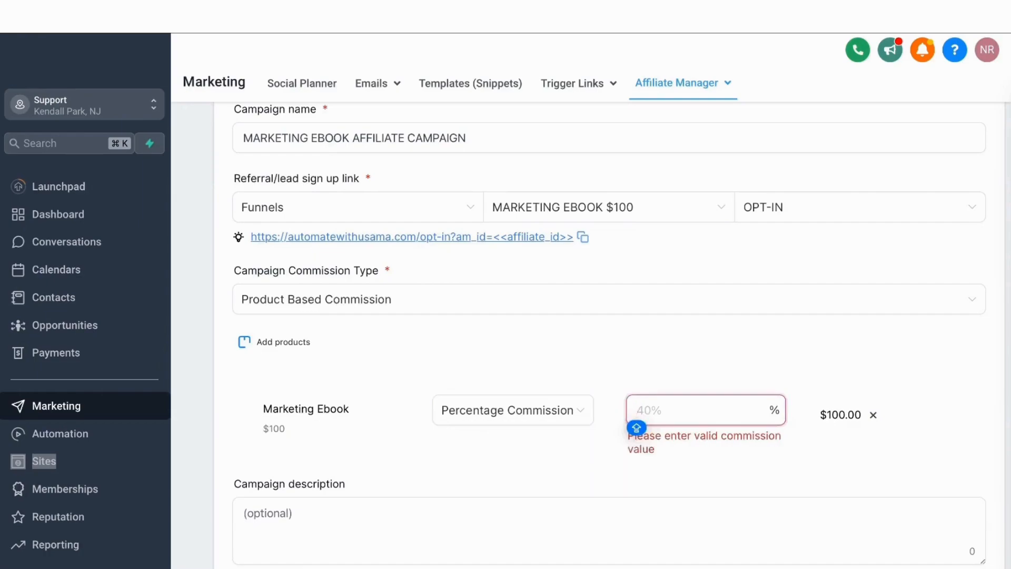
text(20)
click(682, 320)
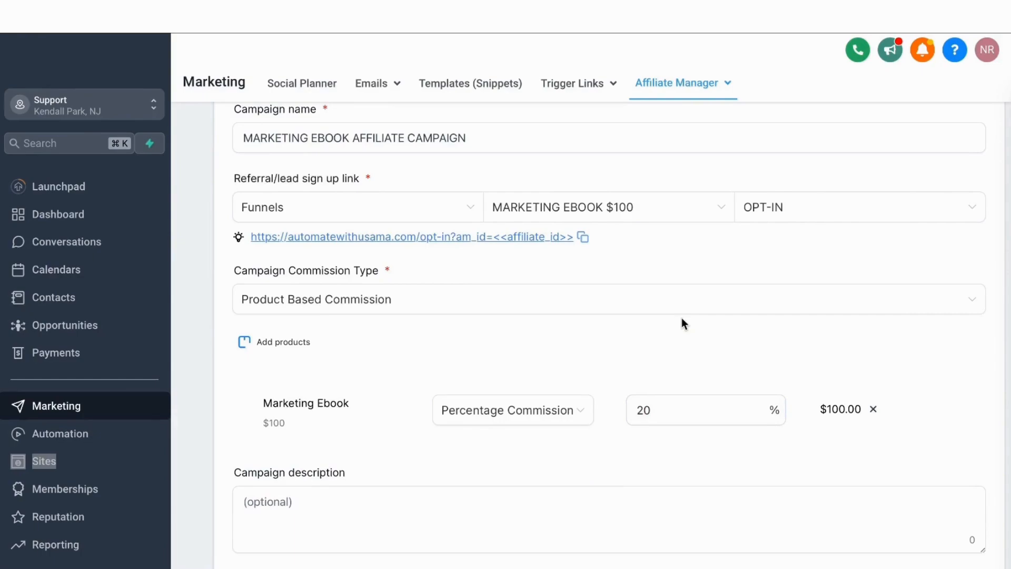
- Leave the campaign description empty and set the pay-out frequency to Pay - 30
scroll(682, 318, down, 2)
click(267, 399)
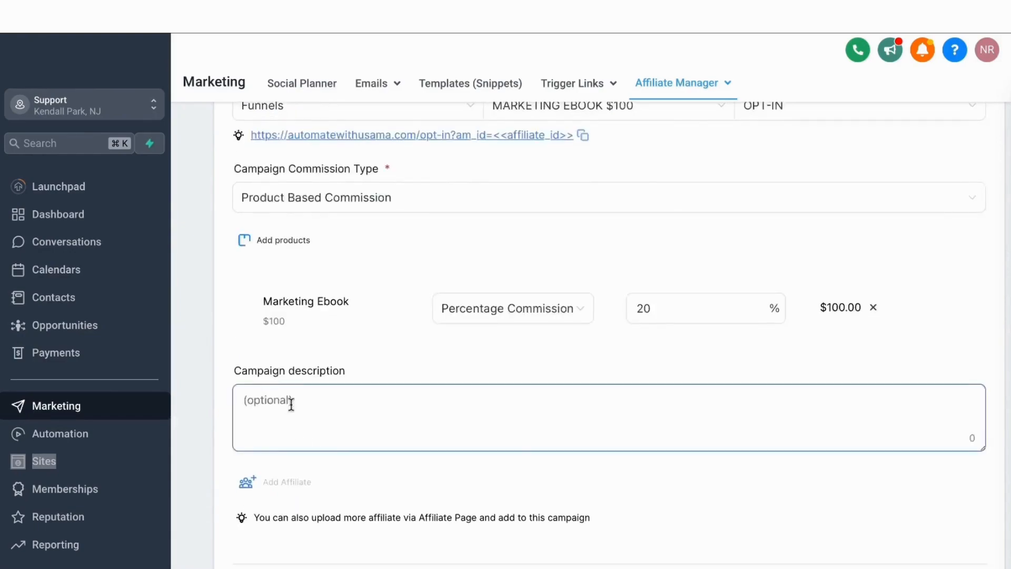
scroll(314, 395, down, 2)
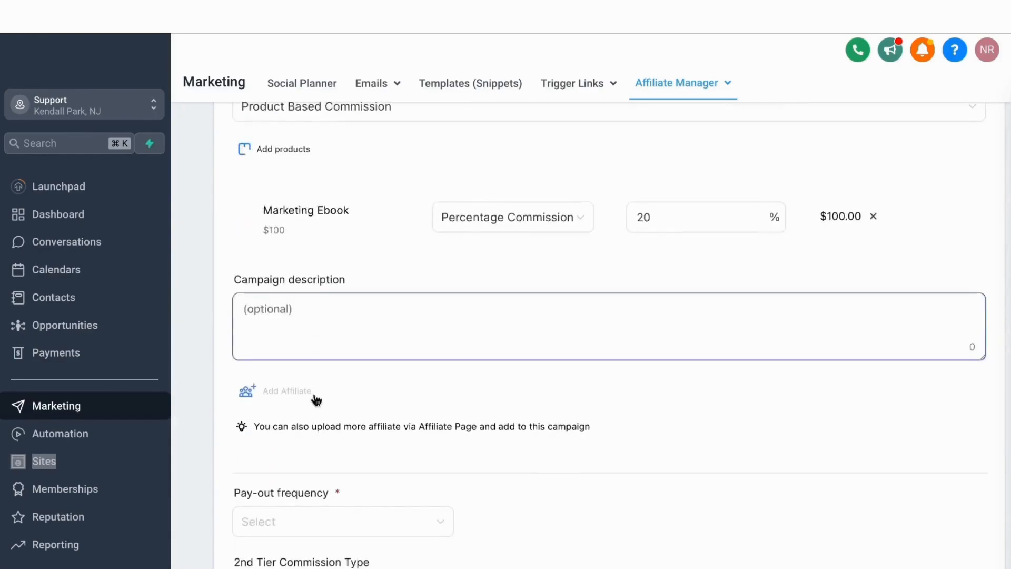
scroll(302, 399, down, 1)
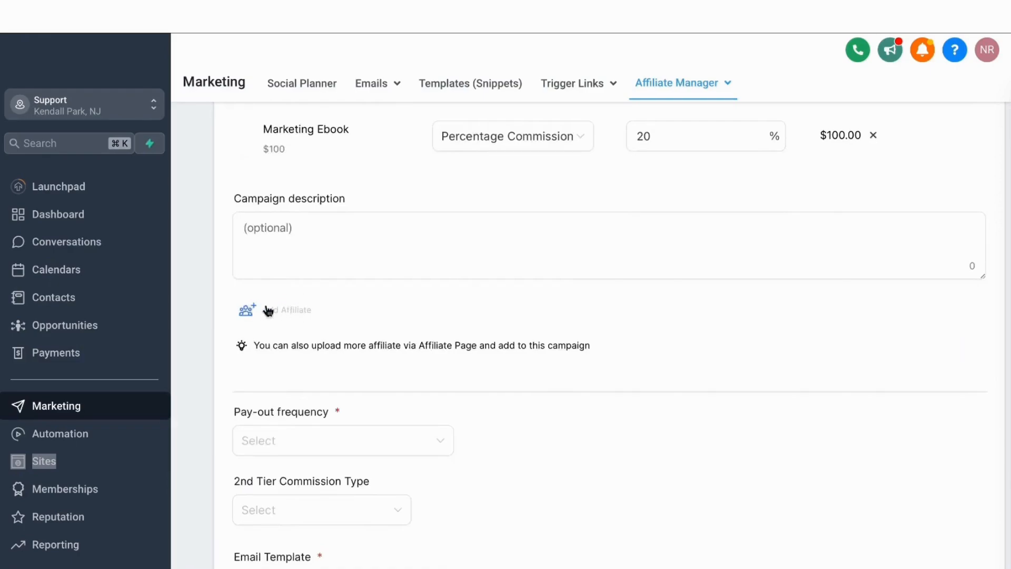
scroll(294, 323, down, 2)
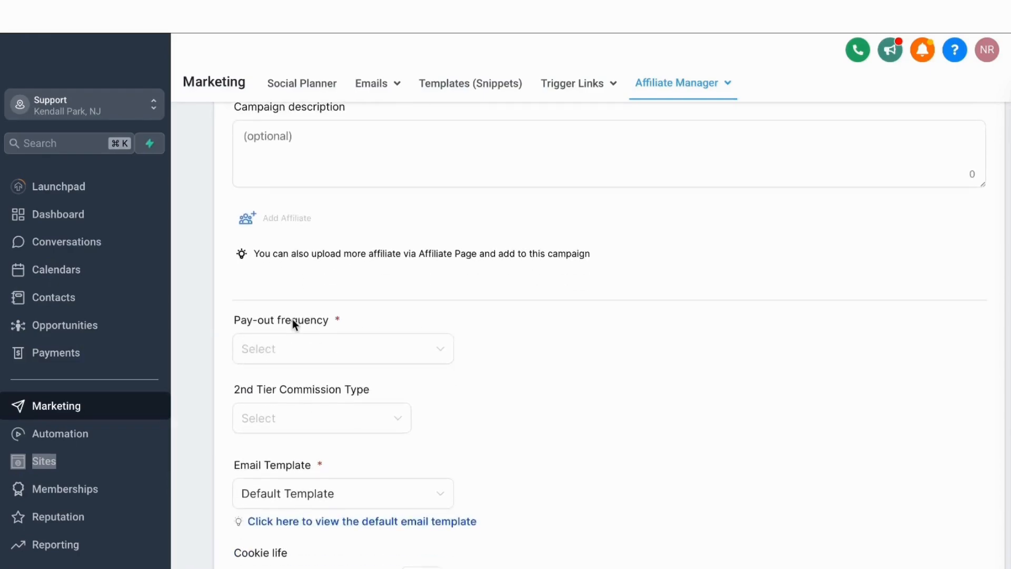
click(298, 339)
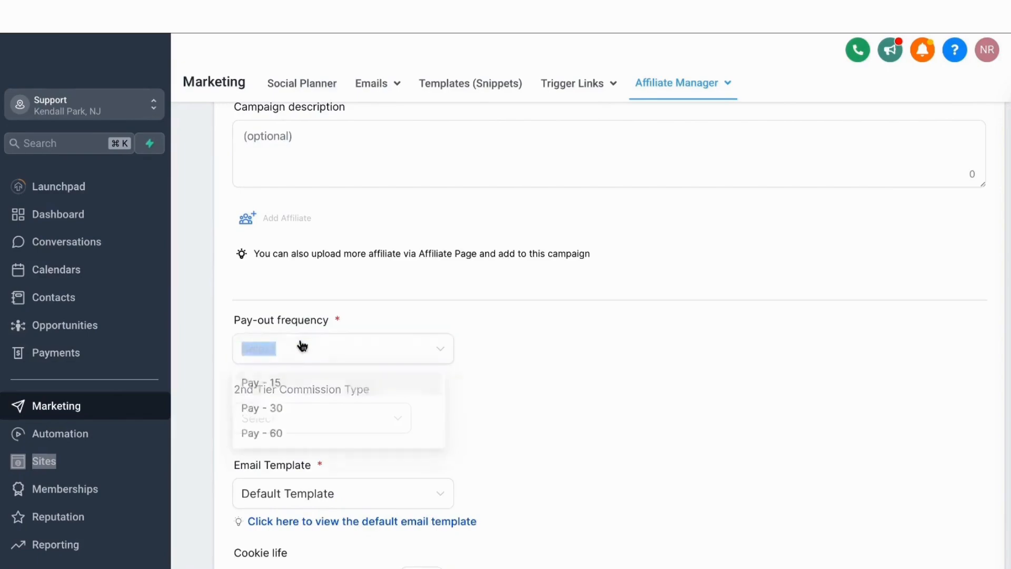
click(287, 419)
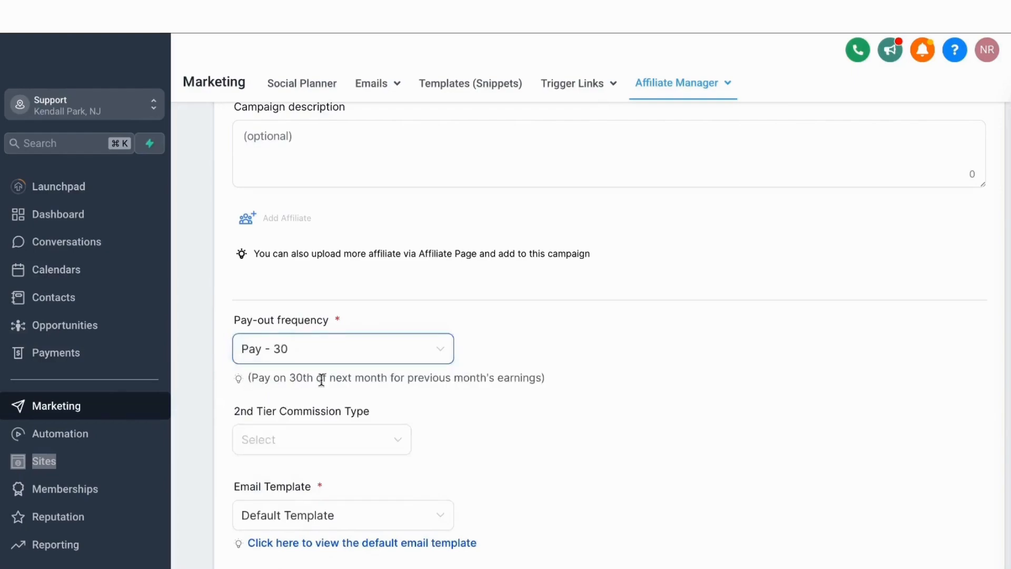
- Check the available 2nd tier commission types without choosing one
scroll(295, 334, down, 2)
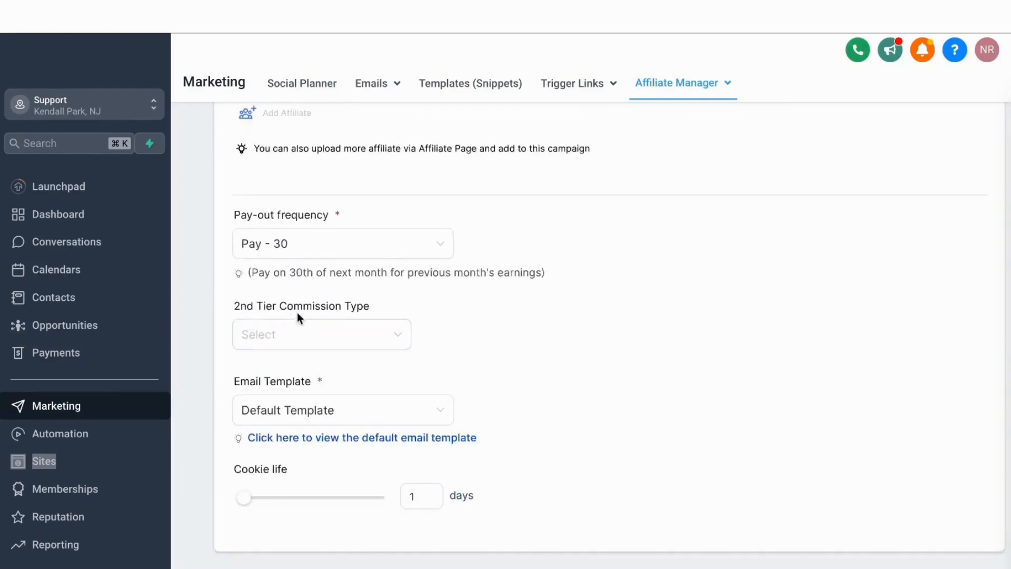
click(321, 322)
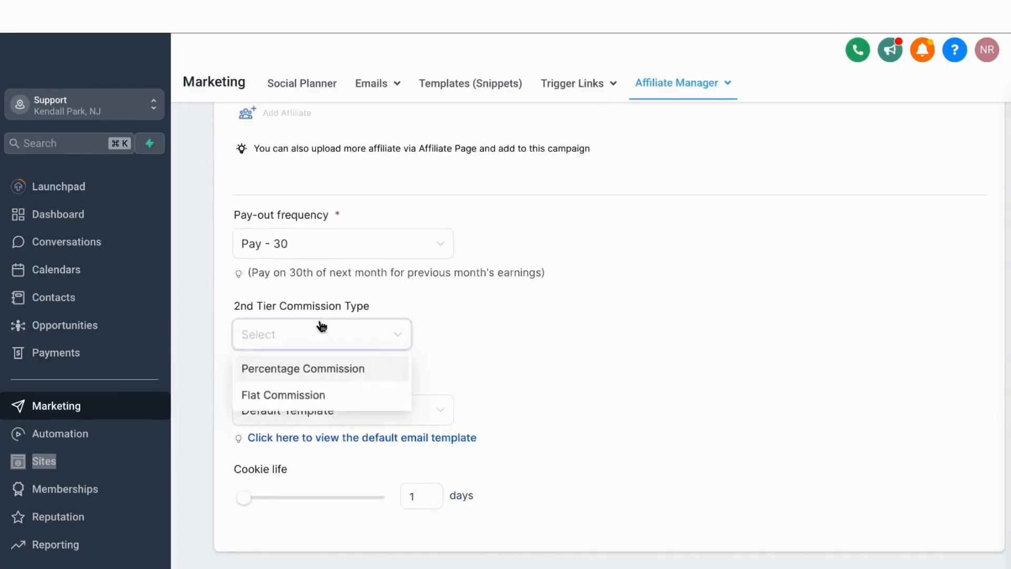
click(429, 312)
- Preview the default email template's content, close the preview, and keep Default Template as the campaign's email template
scroll(420, 369, down, 1)
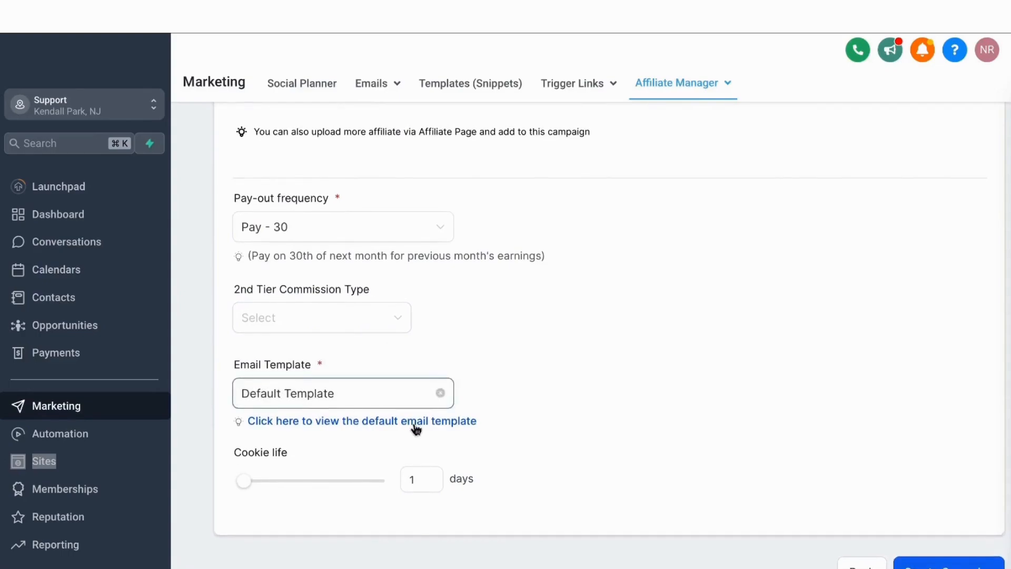
click(344, 422)
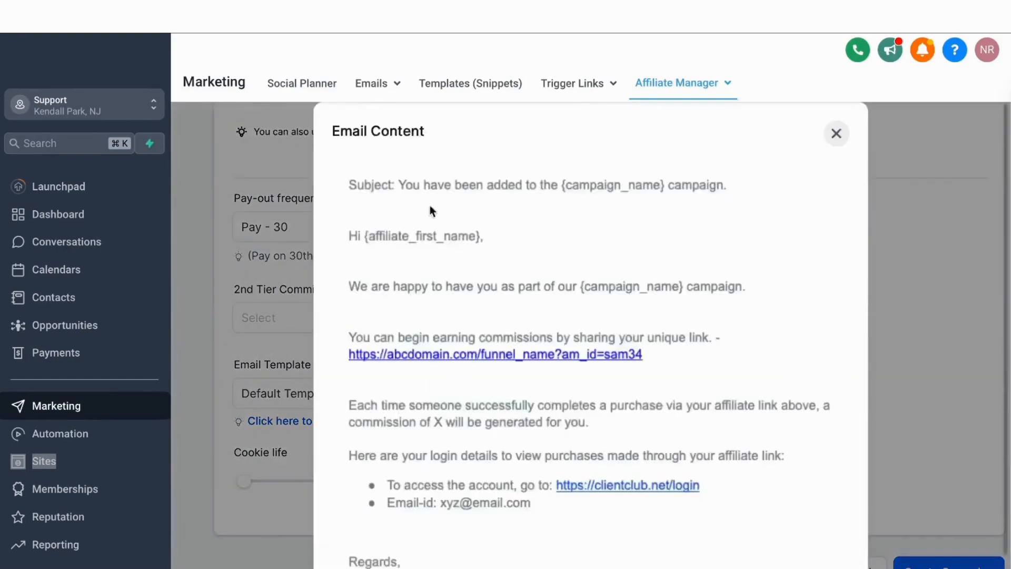
scroll(462, 173, down, 3)
scroll(462, 174, up, 3)
click(837, 133)
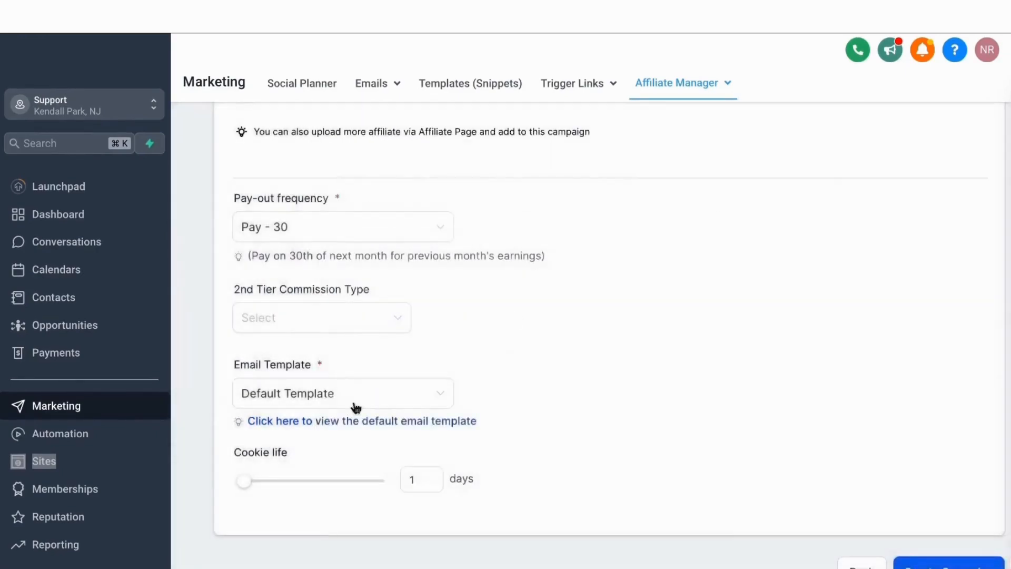
click(296, 395)
click(416, 326)
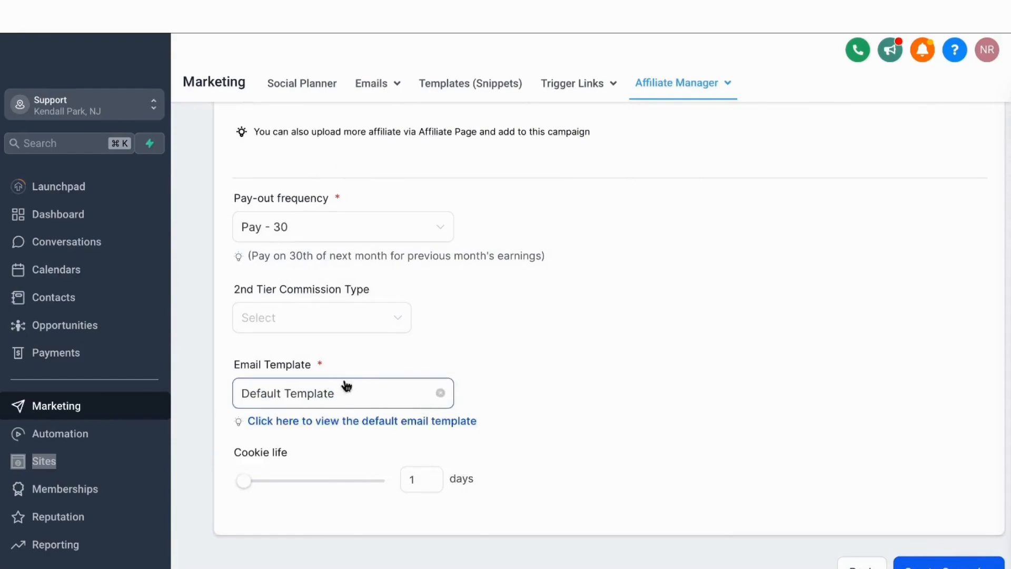
- Set the campaign's cookie life to 30 days
drag(245, 481, 285, 481)
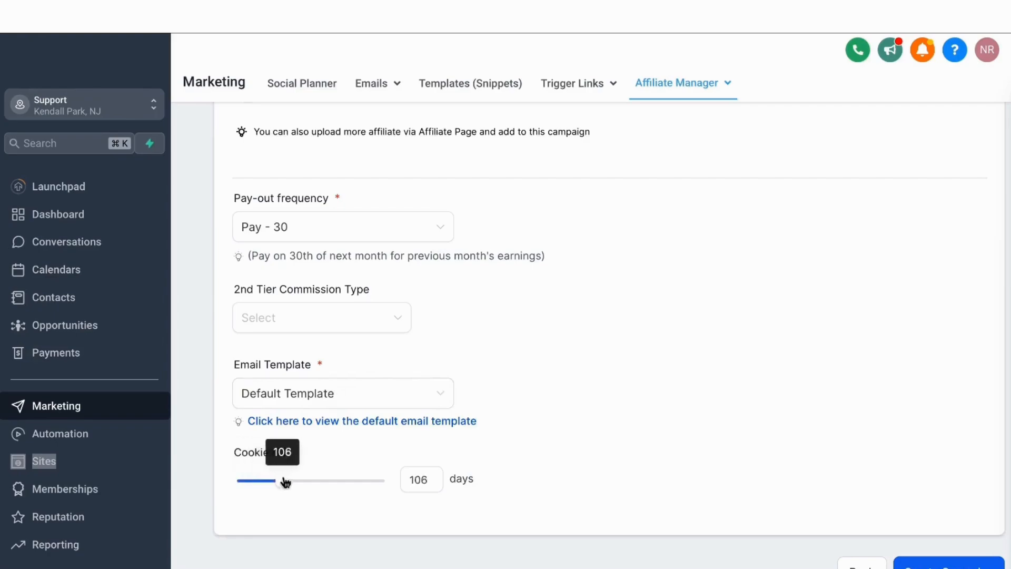
double_click(418, 479)
text(30)
click(542, 423)
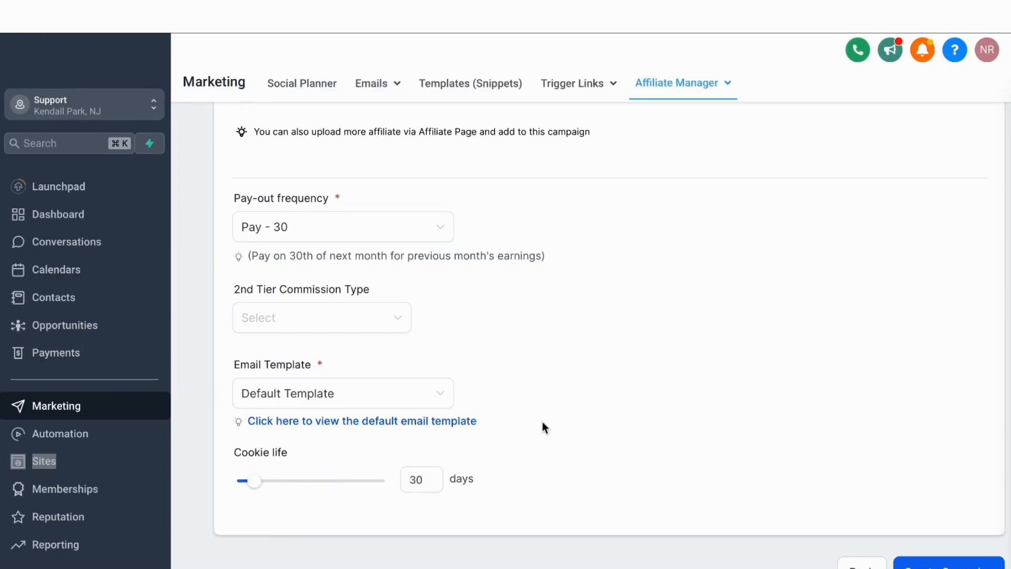
- Review the completed campaign details and create the affiliate campaign
scroll(633, 355, up, 7)
scroll(656, 375, down, 7)
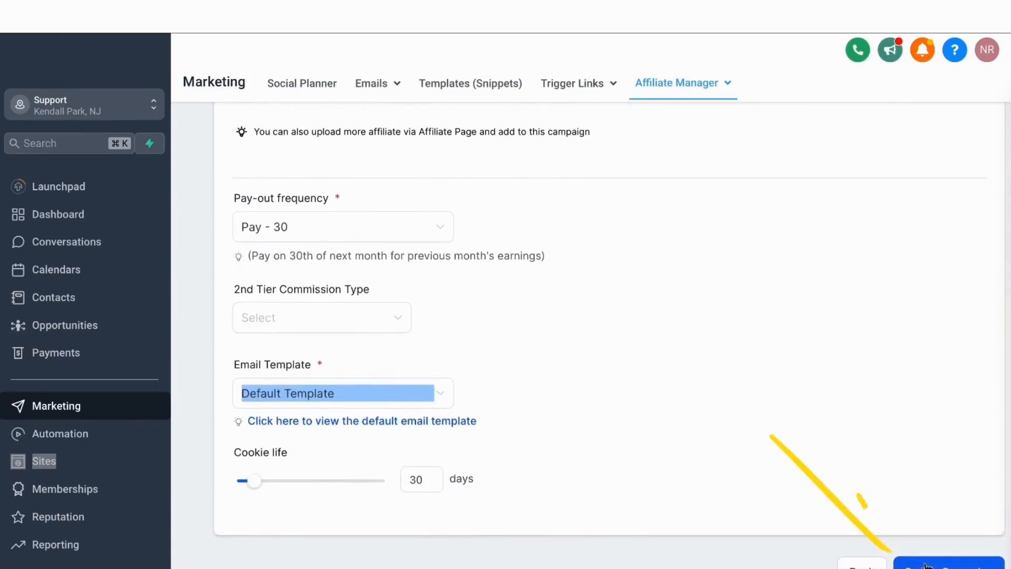
click(928, 566)
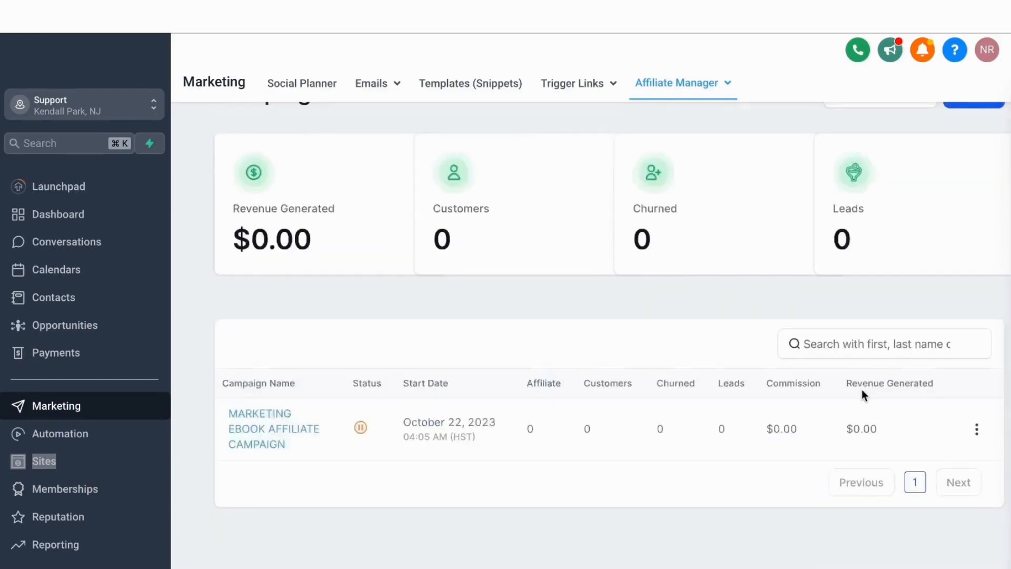
scroll(862, 389, up, 1)
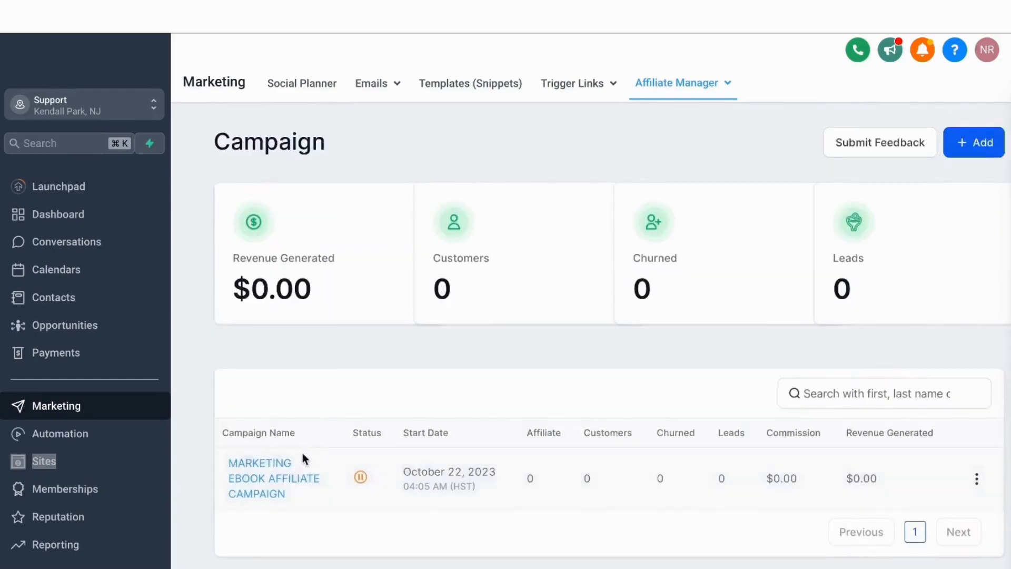
- Try to activate the Marketing Ebook affiliate campaign, and dismiss the status dialog
click(361, 477)
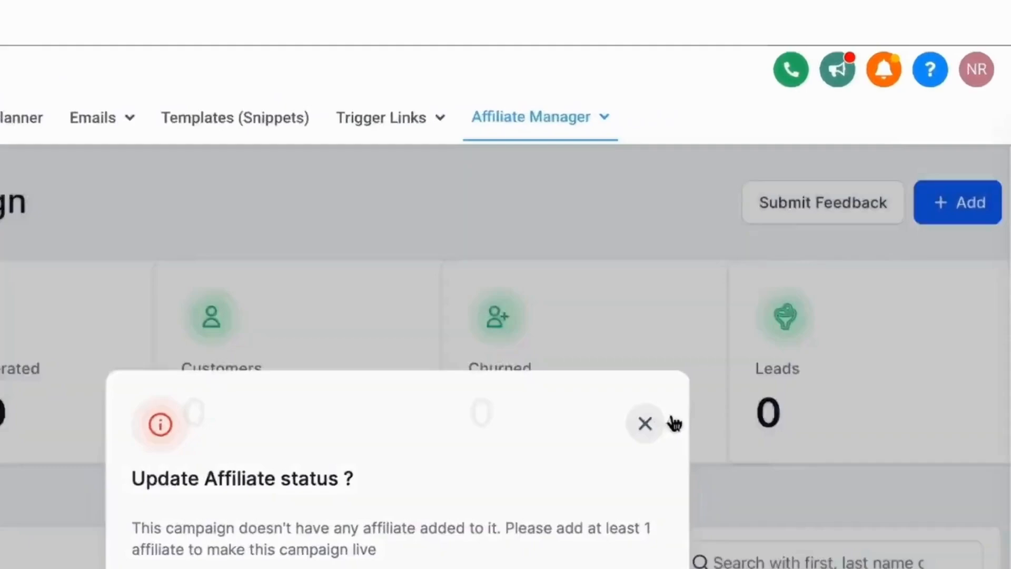
click(673, 423)
- Import three existing contacts as affiliates: the first and third listed, plus one from the next page of contacts
mouse_move(583, 116)
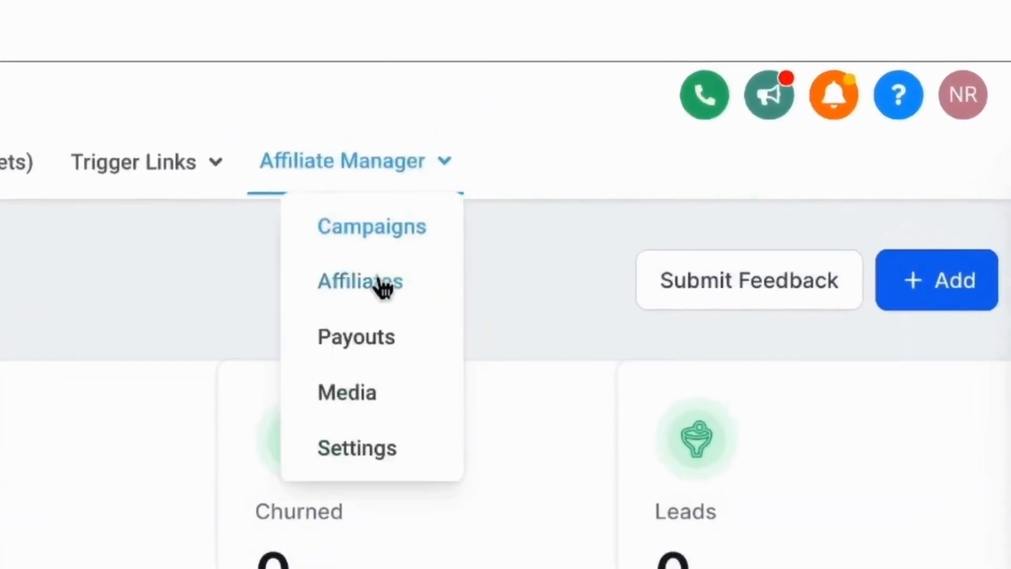
click(384, 287)
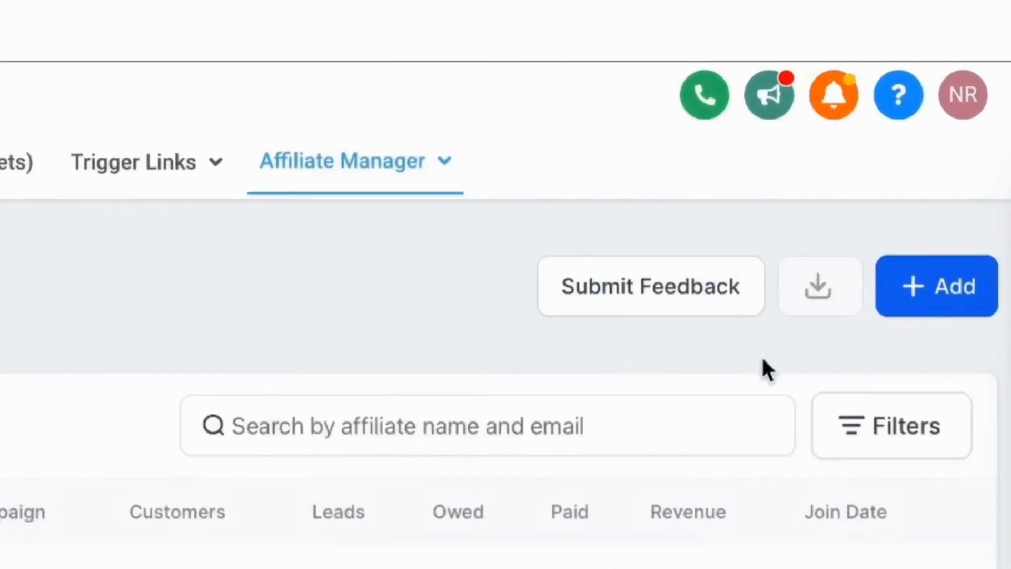
click(922, 294)
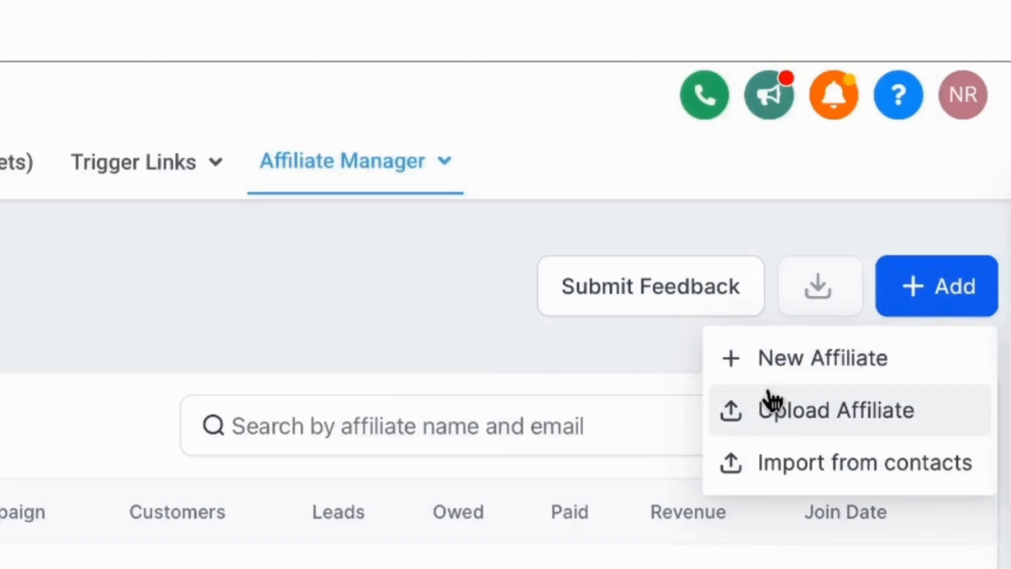
click(835, 463)
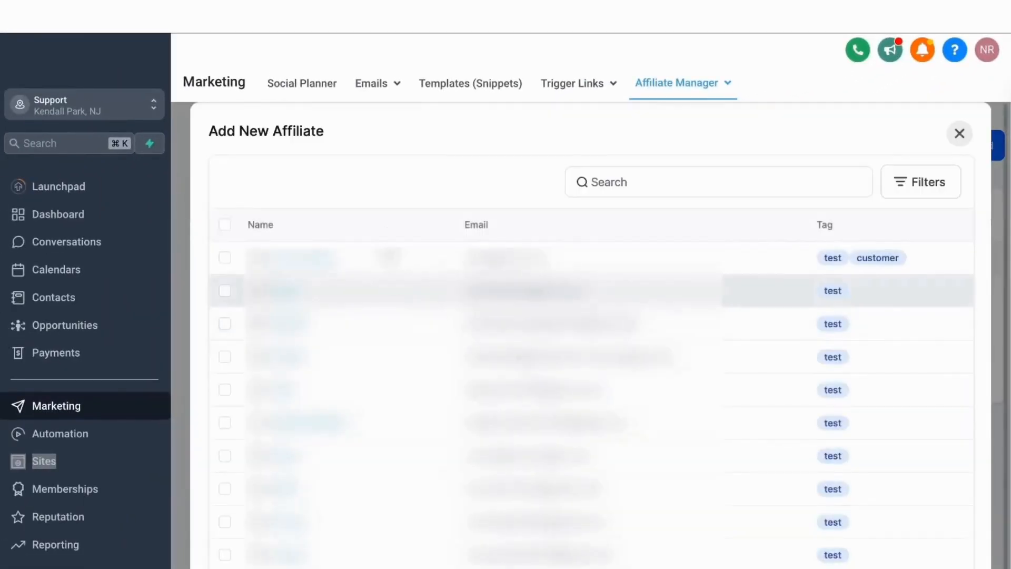
click(224, 258)
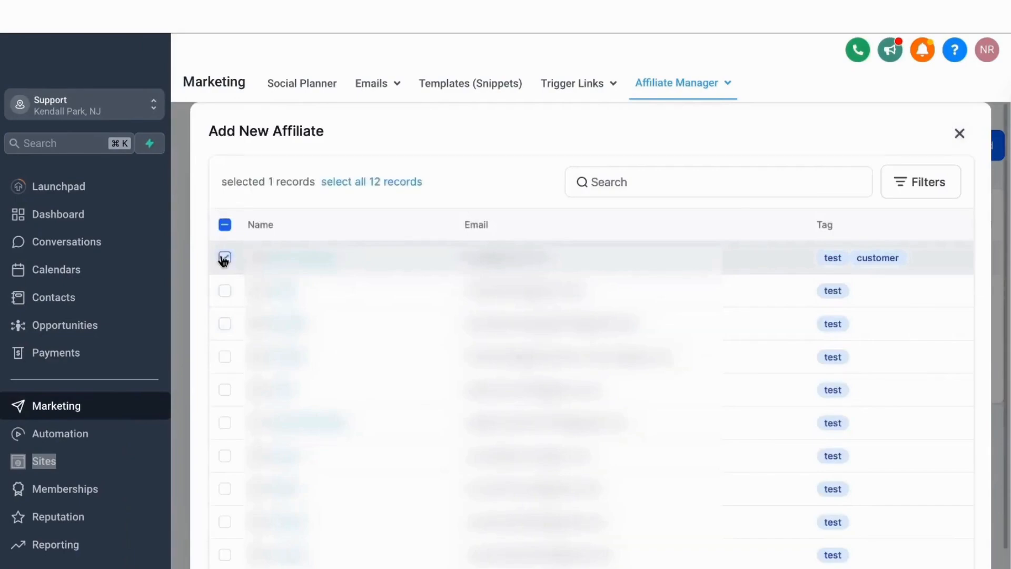
click(225, 323)
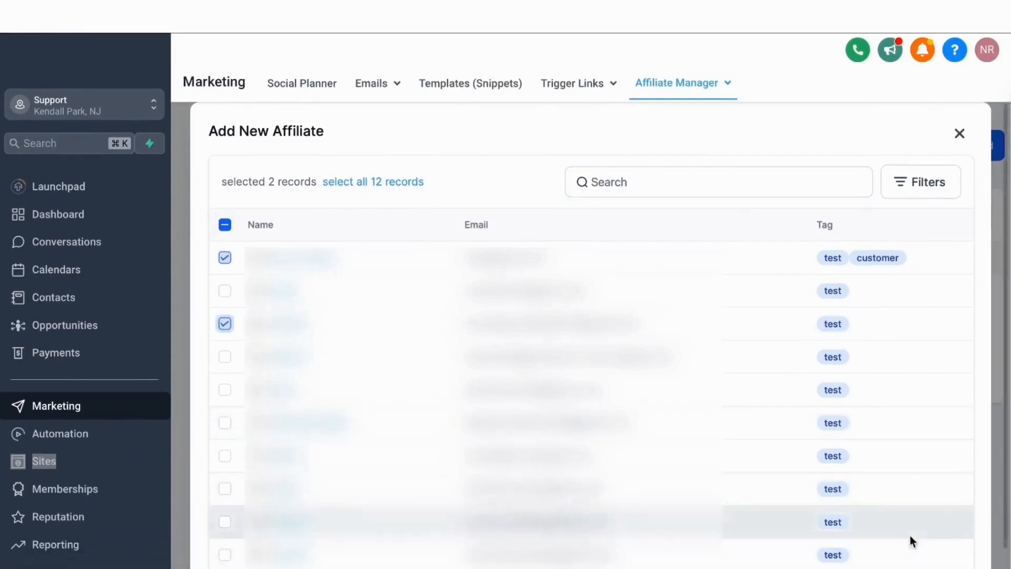
scroll(910, 535, down, 1)
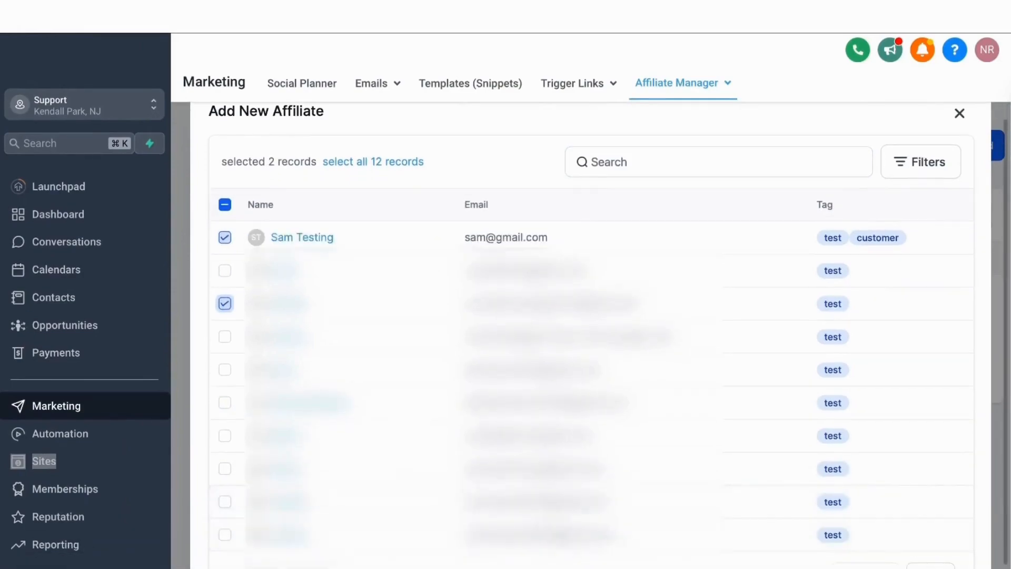
click(931, 567)
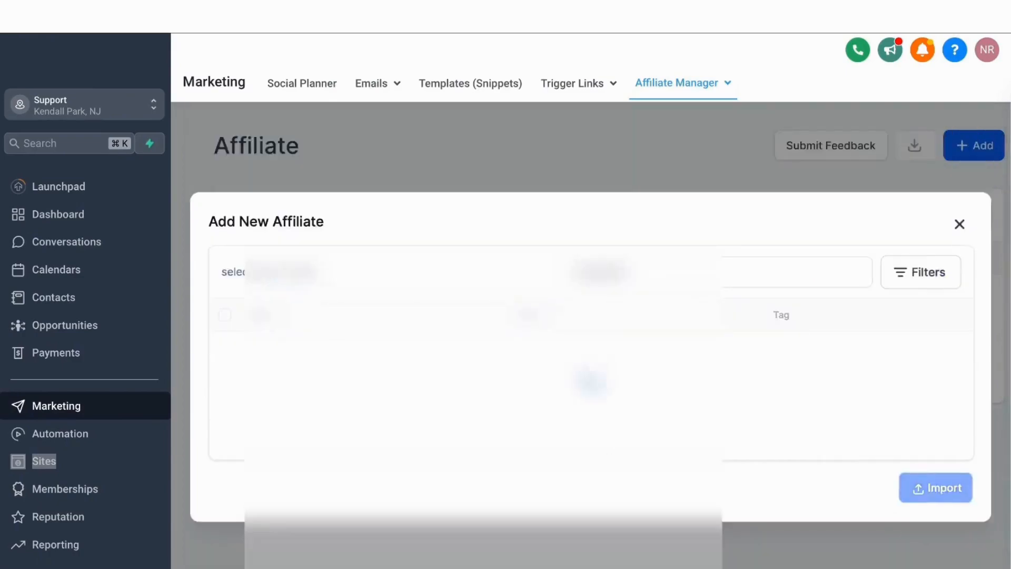
click(225, 390)
click(943, 492)
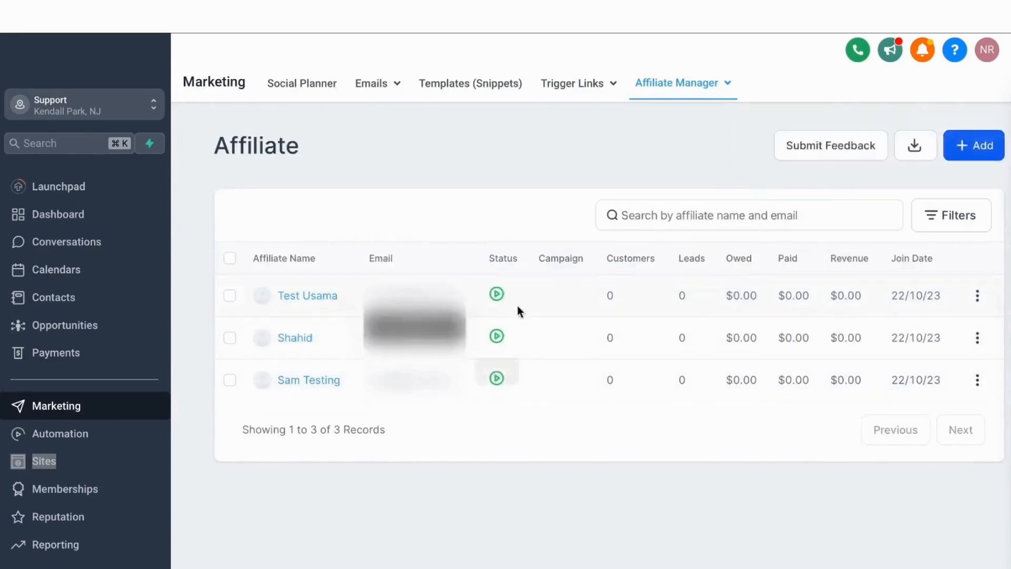
- Return to the affiliate campaigns and open the Marketing Ebook affiliate campaign for editing through its status change
mouse_move(682, 97)
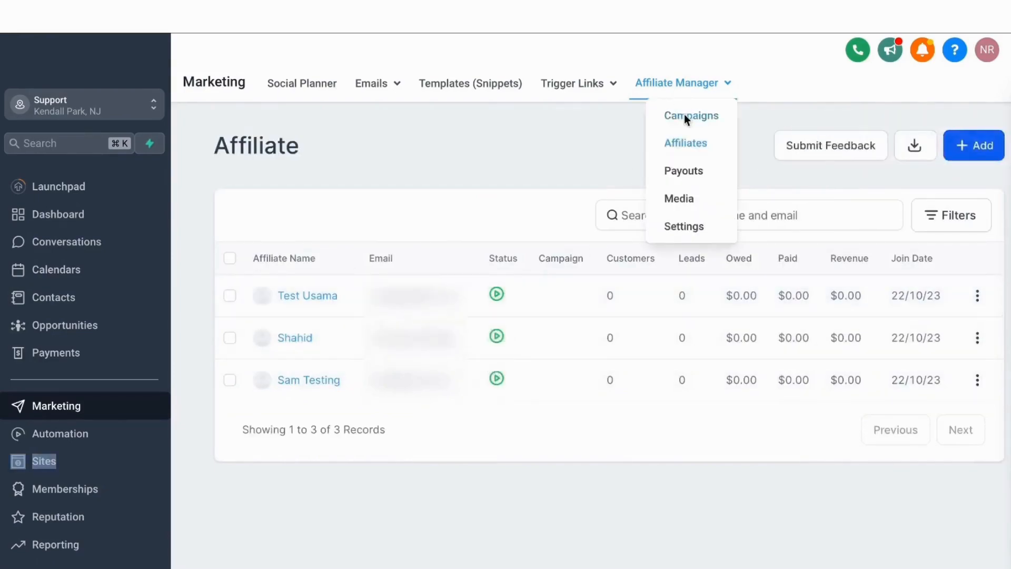
click(685, 115)
scroll(580, 305, down, 1)
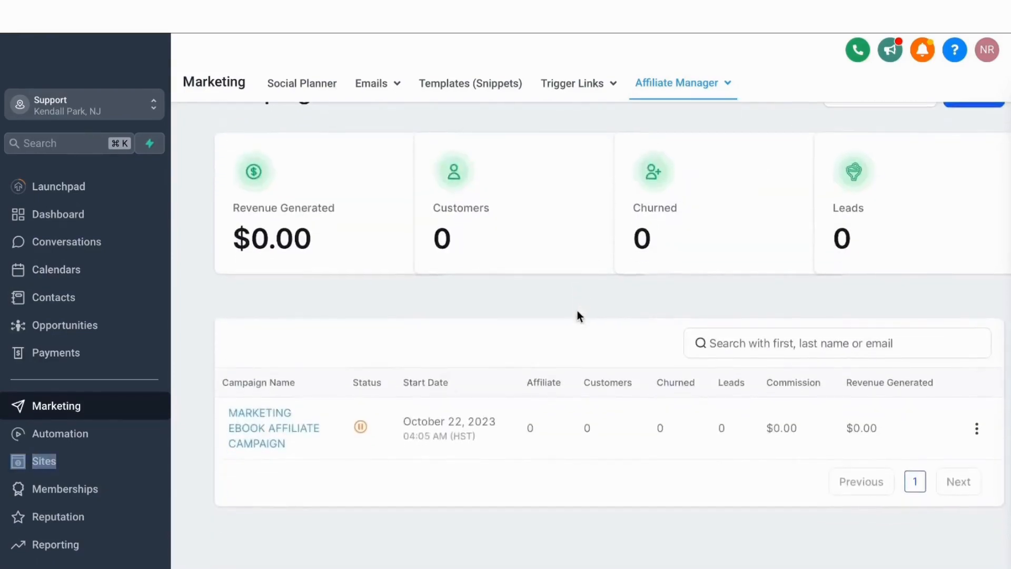
click(361, 428)
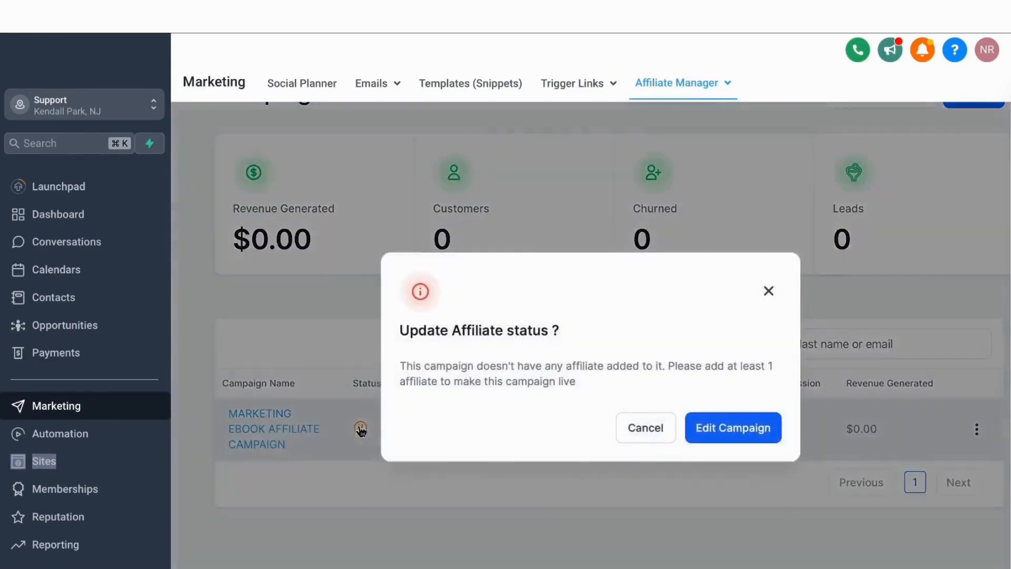
click(724, 430)
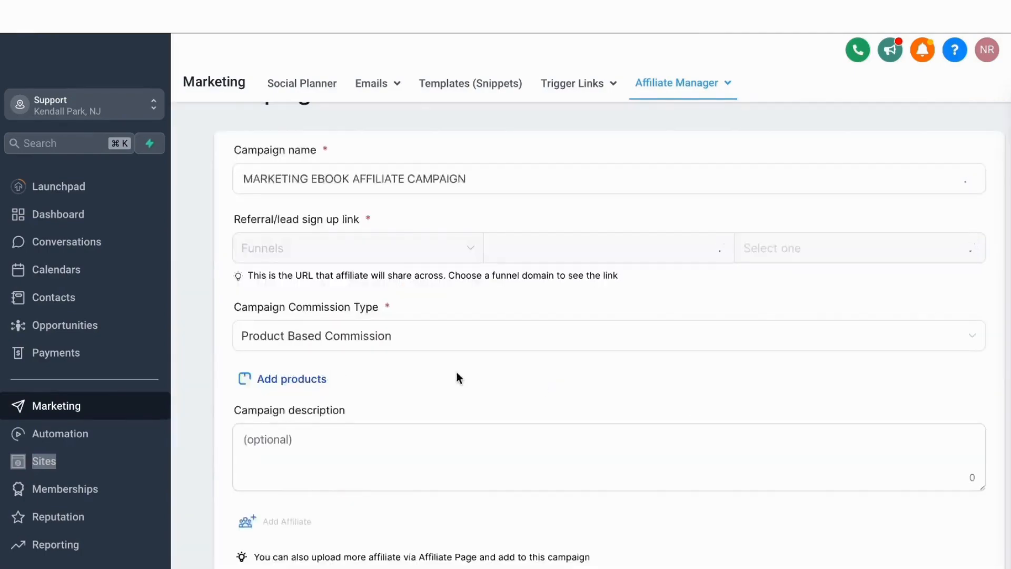
- Add the first and third affiliates in the list to the campaign
scroll(457, 374, down, 3)
click(279, 392)
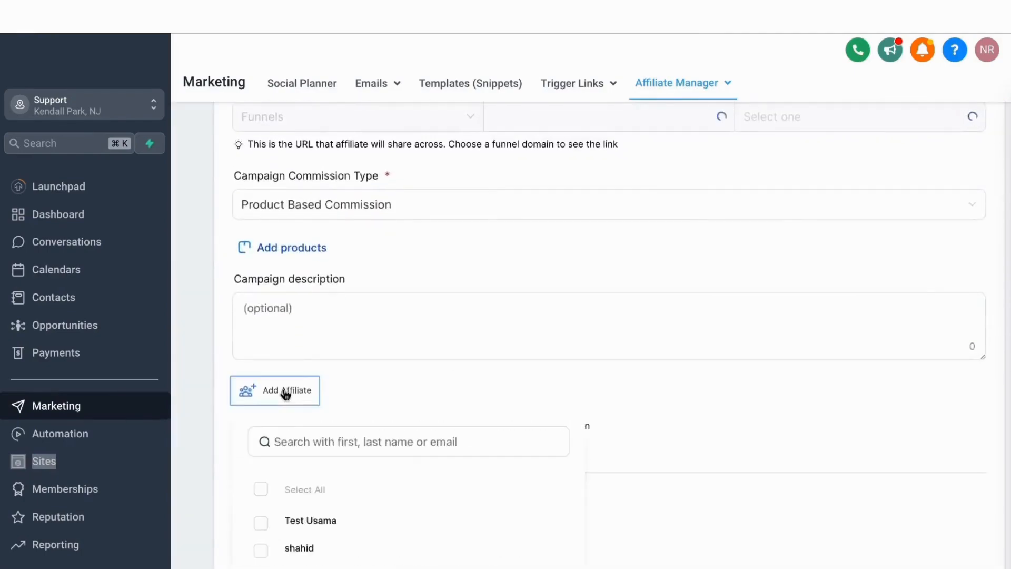
click(261, 511)
scroll(289, 542, down, 2)
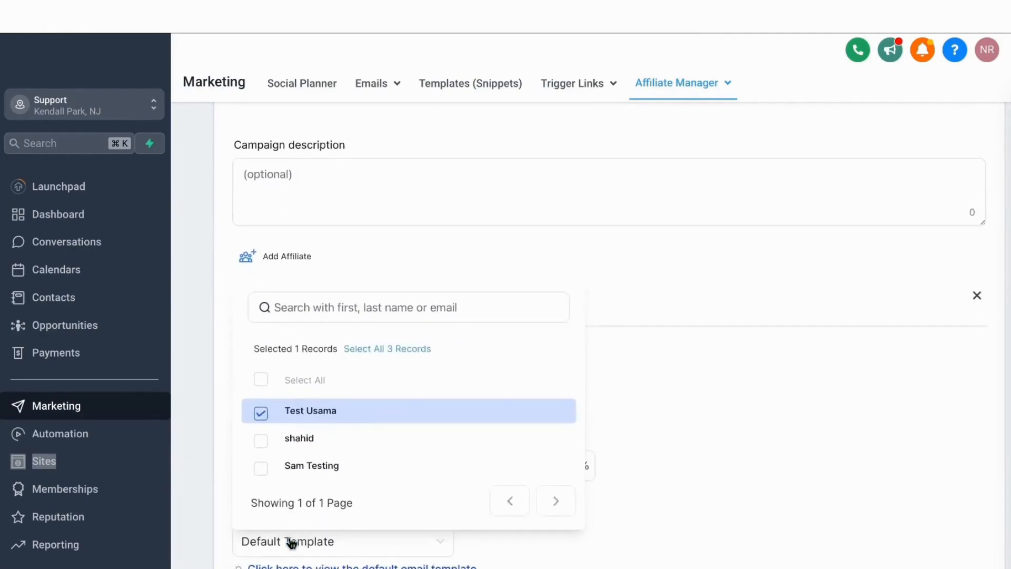
click(262, 476)
click(665, 446)
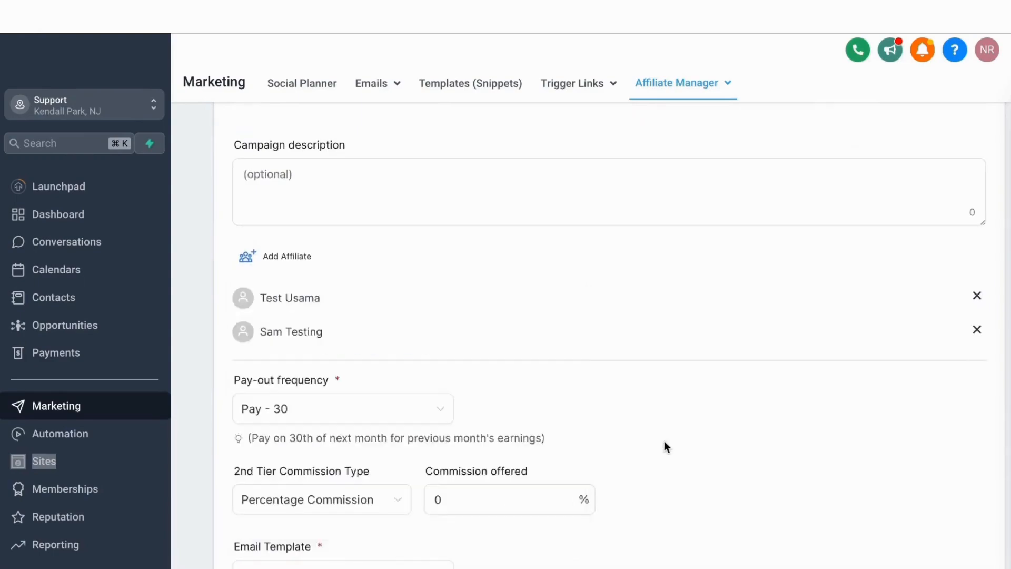
- Save the updated campaign and set its status to Active
scroll(666, 485, down, 5)
scroll(667, 489, up, 2)
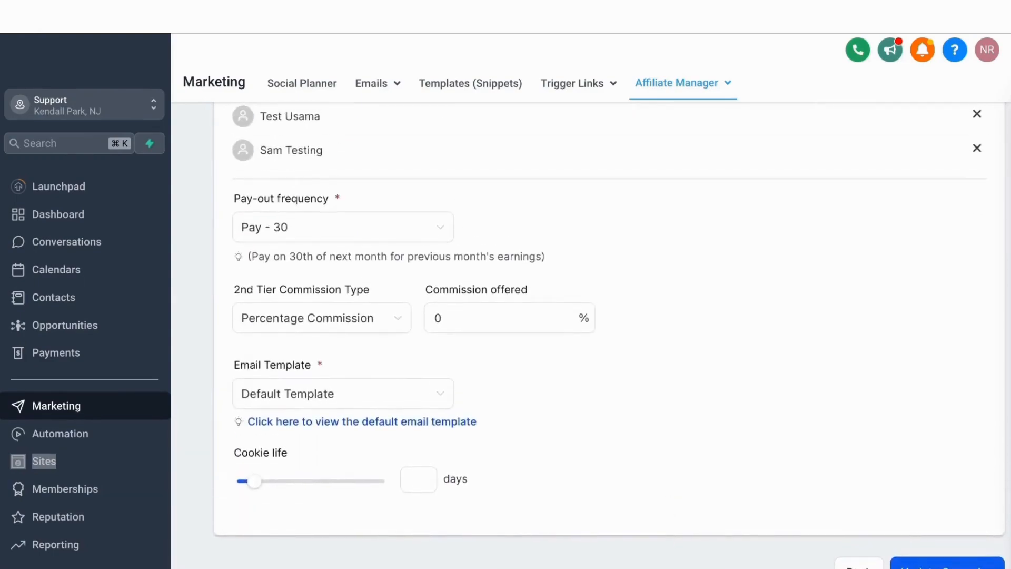
click(947, 565)
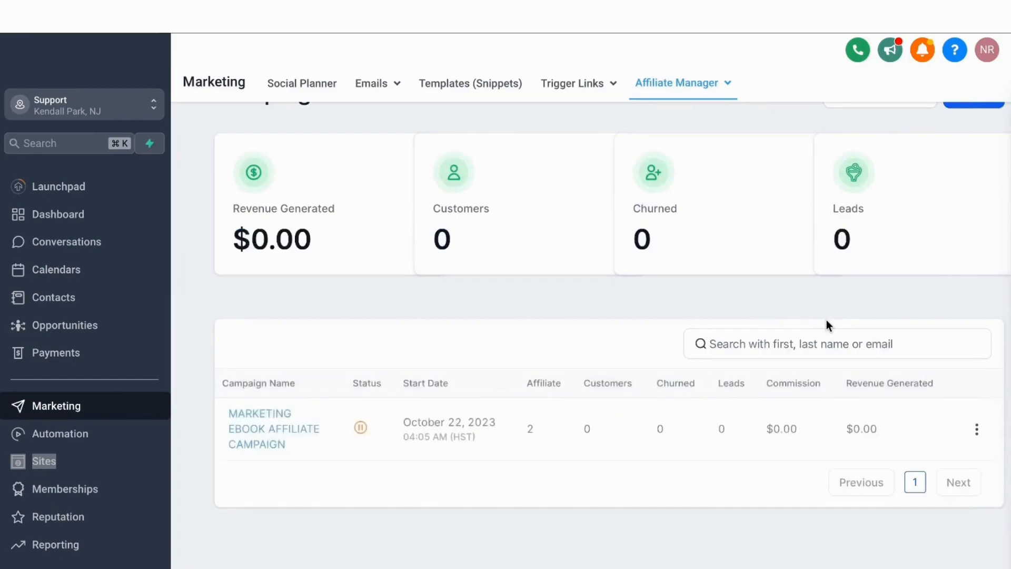
click(362, 429)
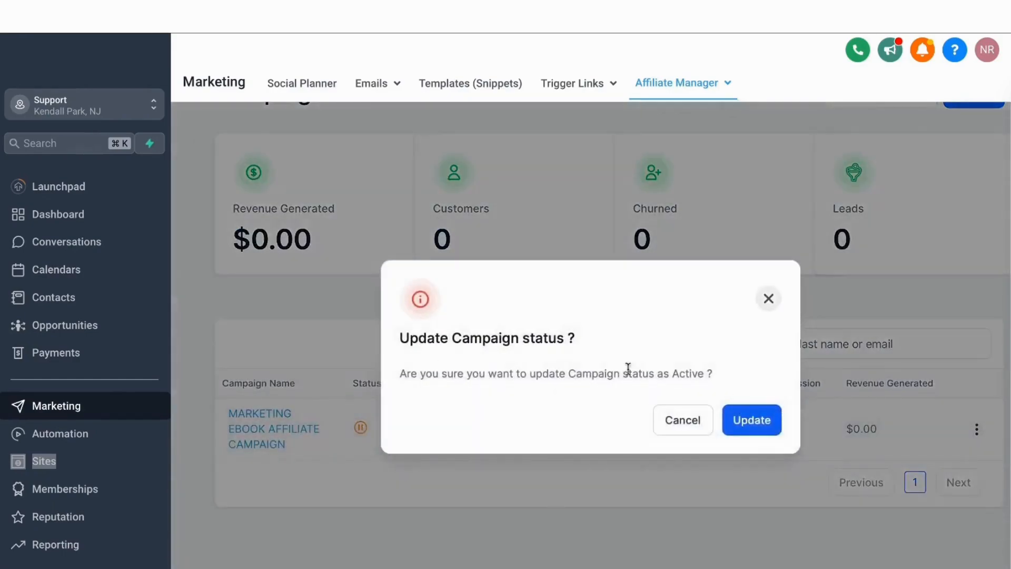
click(756, 420)
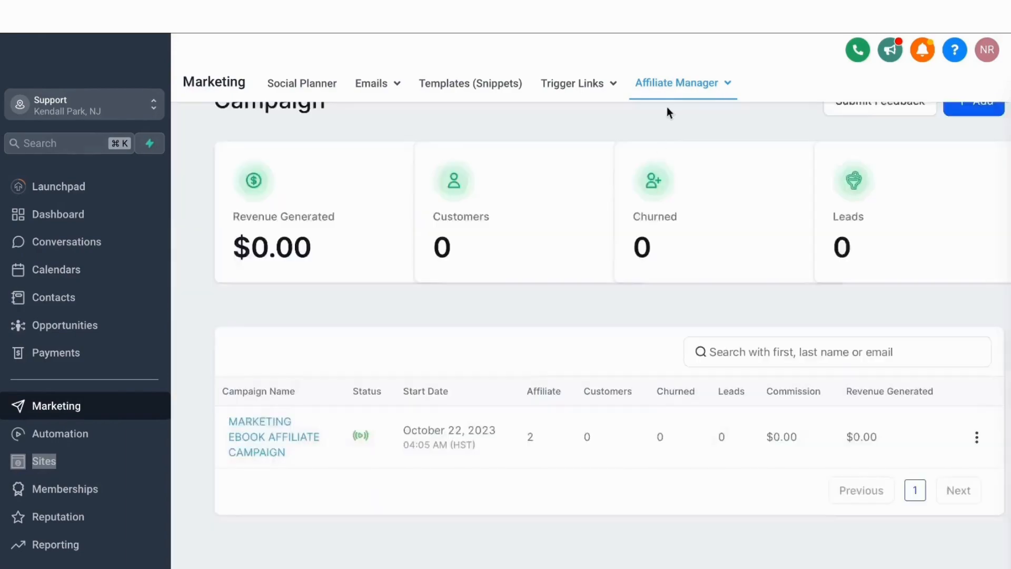
- View the Payout page, the affiliate Media page and its file library without adding a file
mouse_move(663, 94)
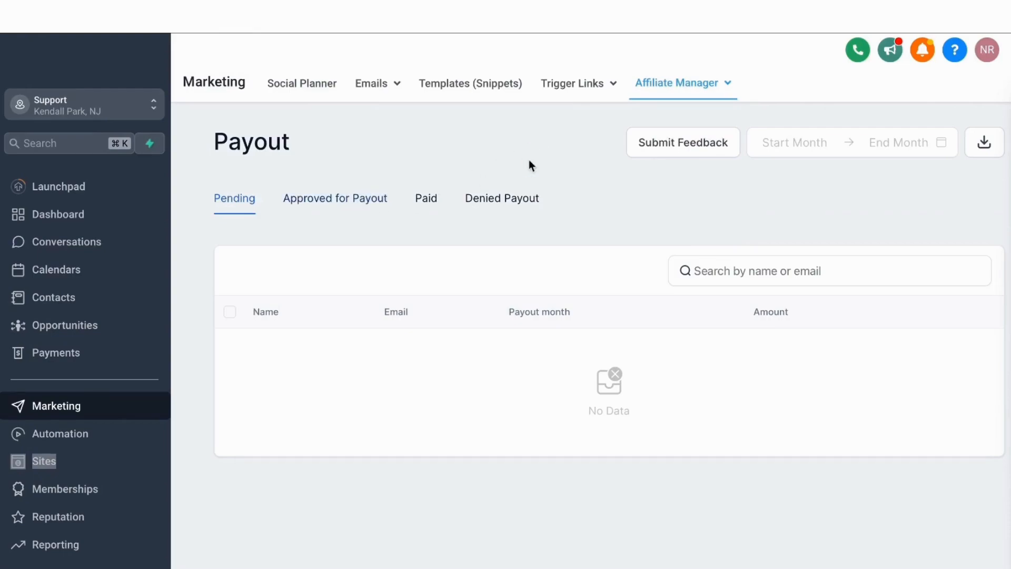
click(680, 200)
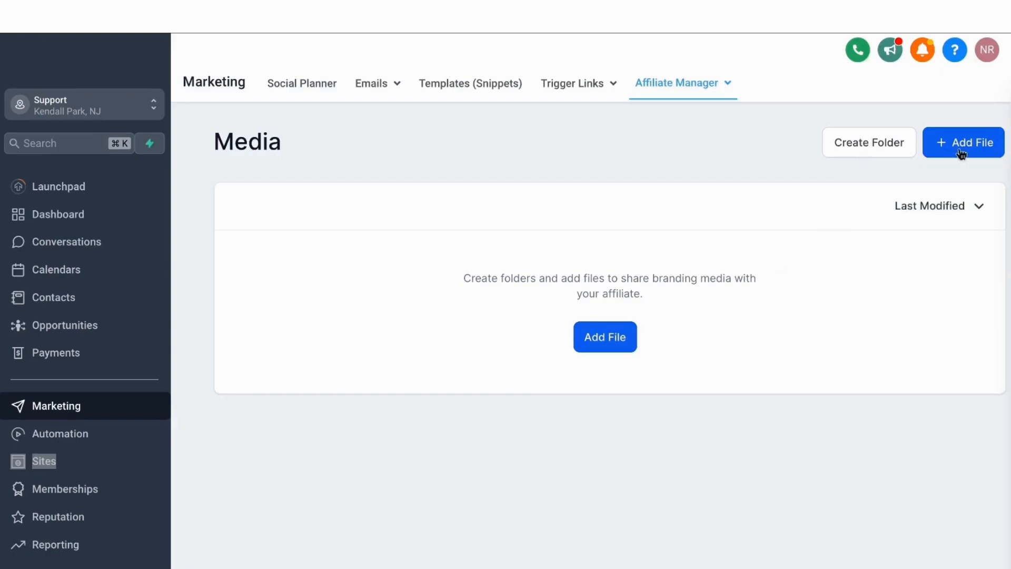
click(614, 337)
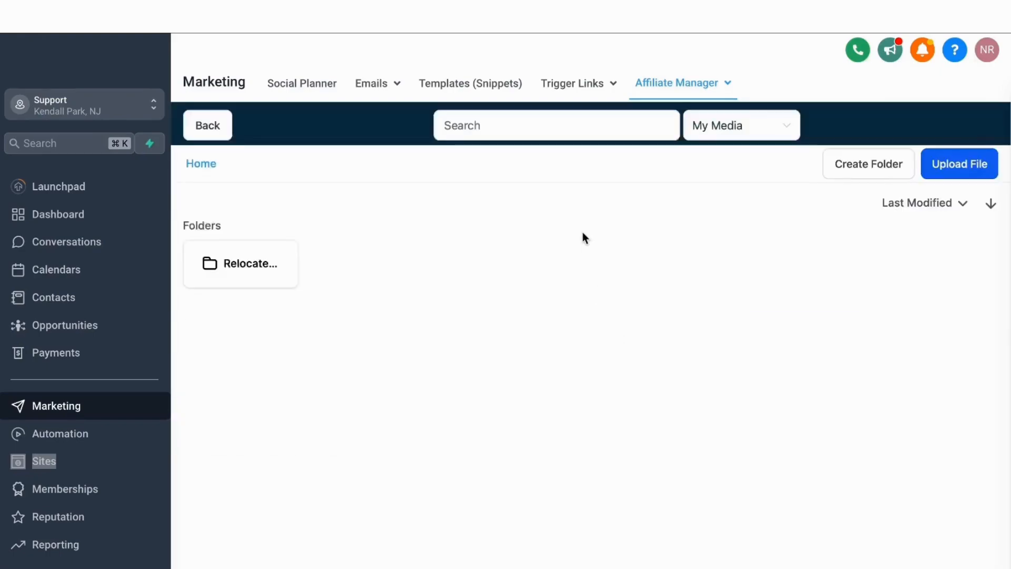
click(763, 393)
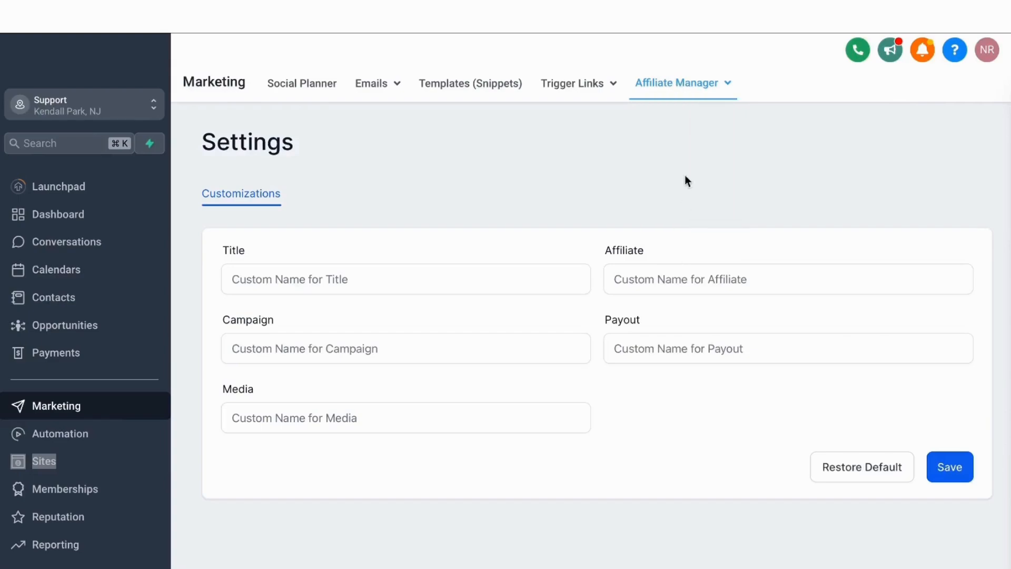
- Set the custom name for Media to AFFILIATE ASSETS in the Affiliate Manager settings, save it, and open the renamed section
click(300, 277)
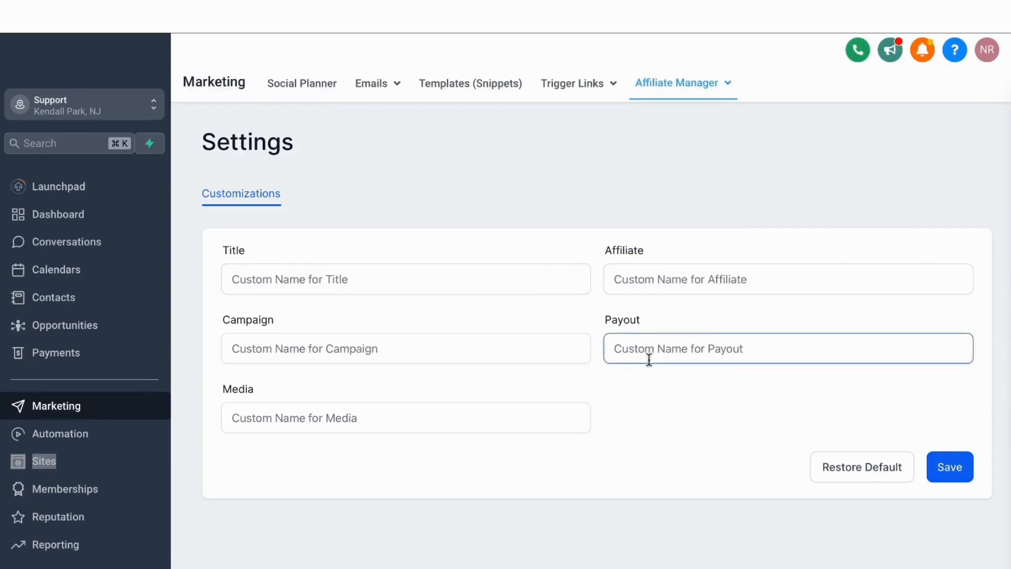
mouse_move(691, 95)
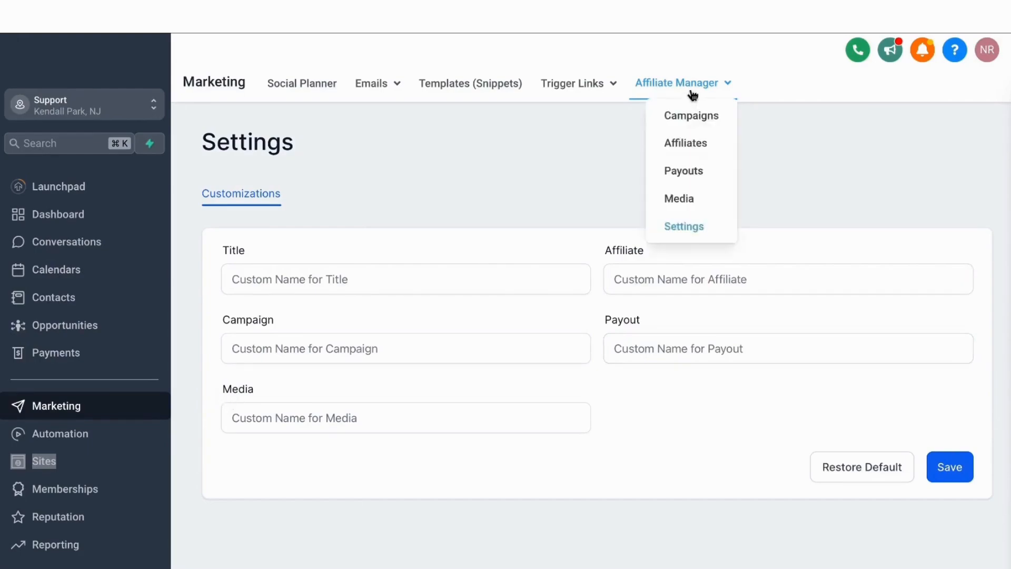
click(316, 418)
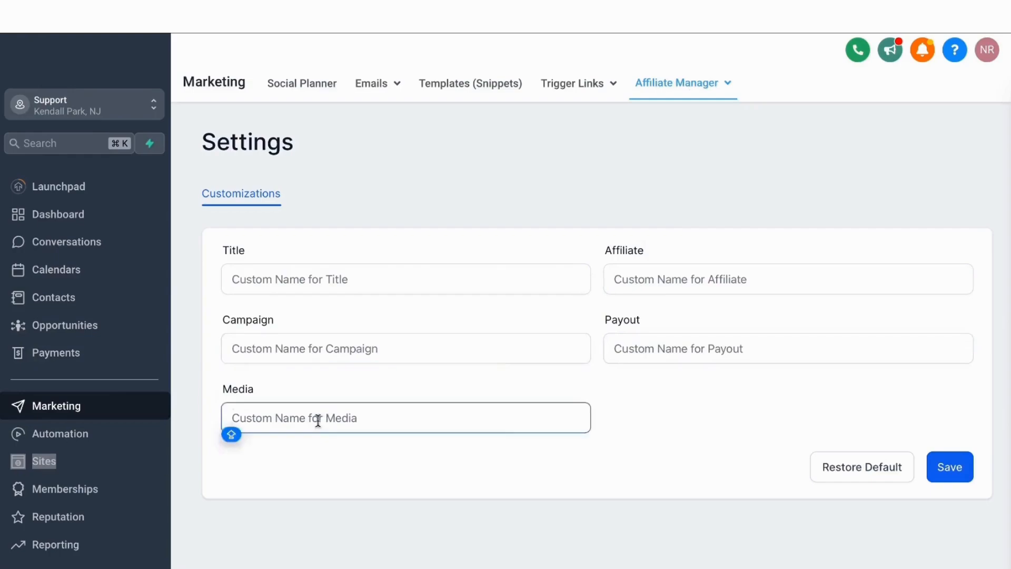
text(AFFILIATE ASSETS)
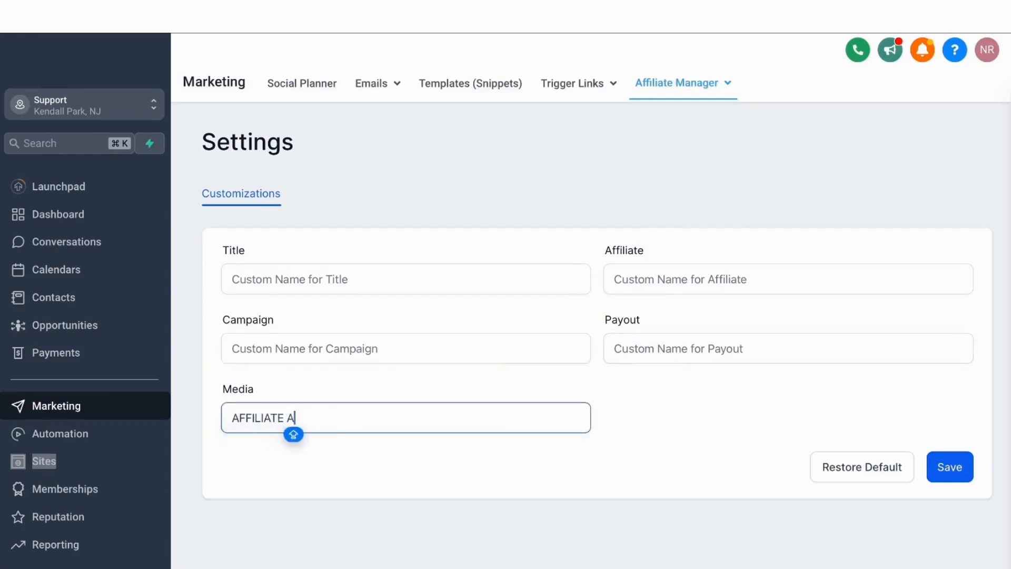
click(964, 464)
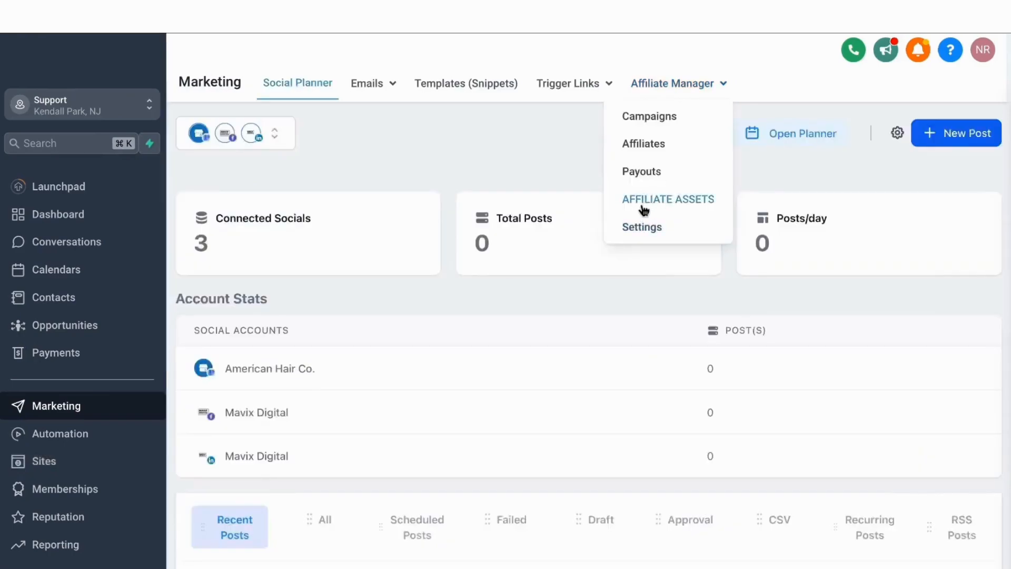
click(656, 200)
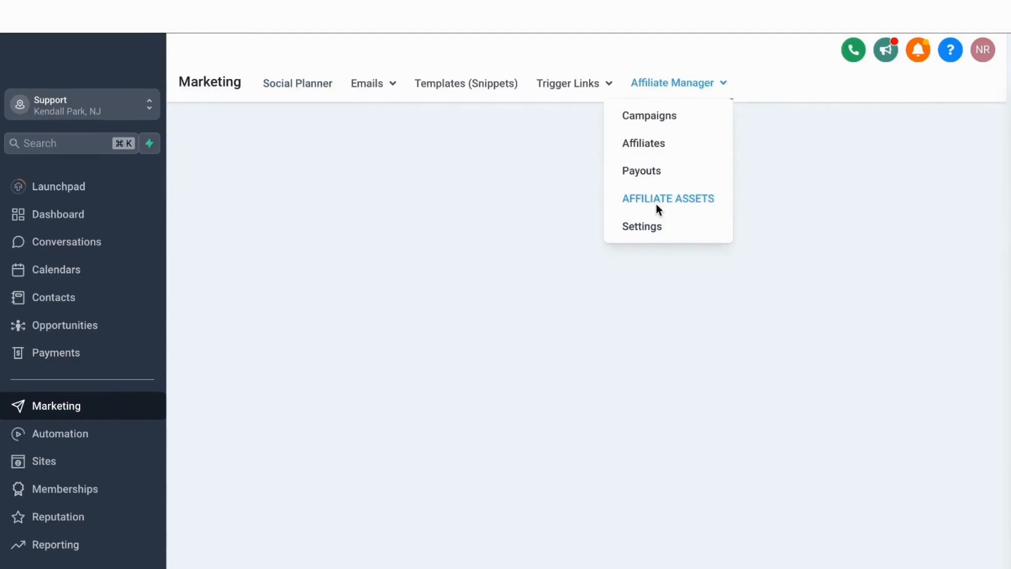
click(642, 227)
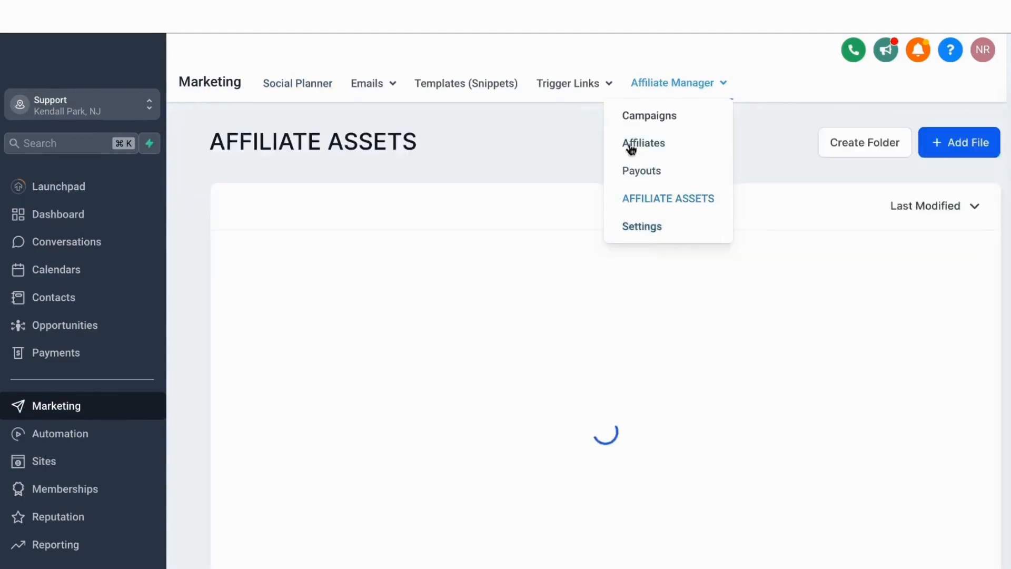